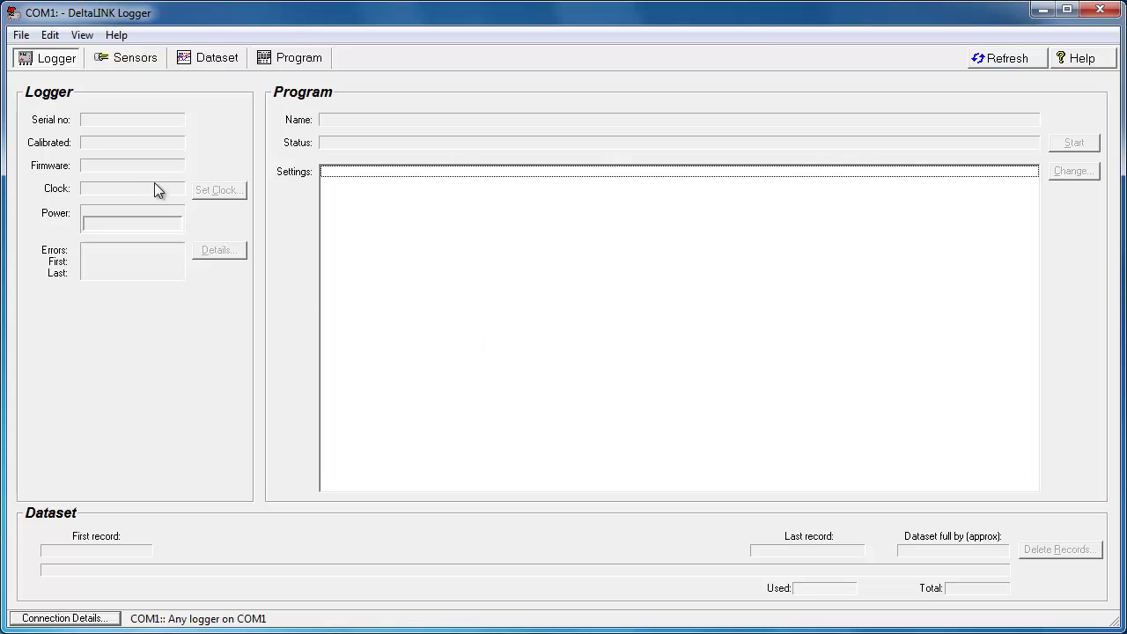
Step: Create a new logger program of the GP2 multi-function program type
click(22, 40)
mouse_move(50, 55)
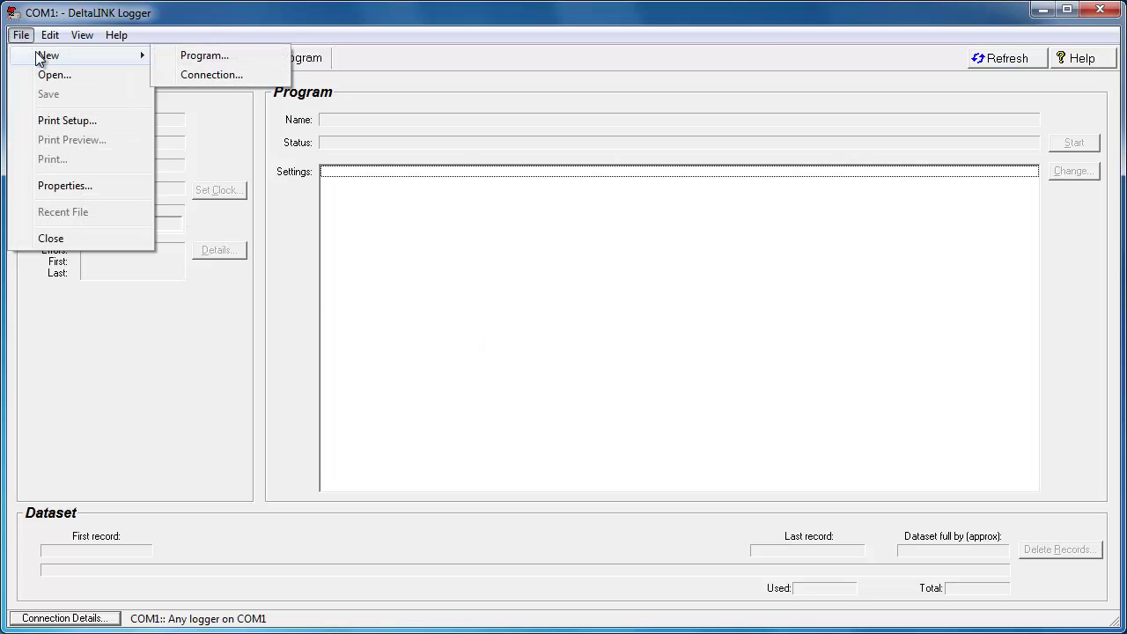
click(198, 56)
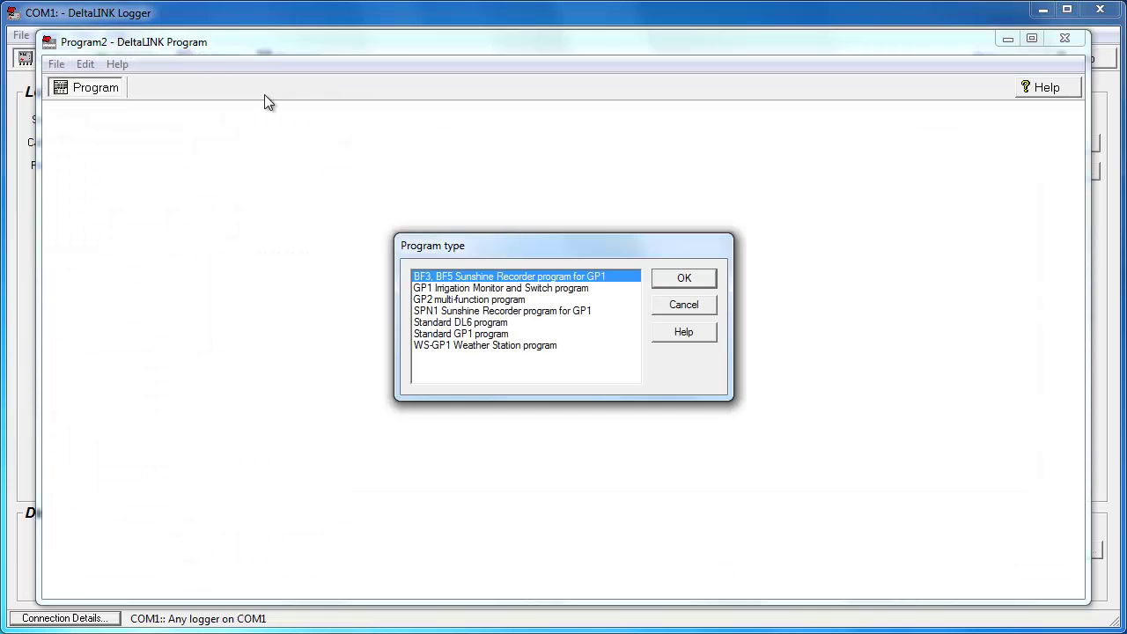
click(434, 300)
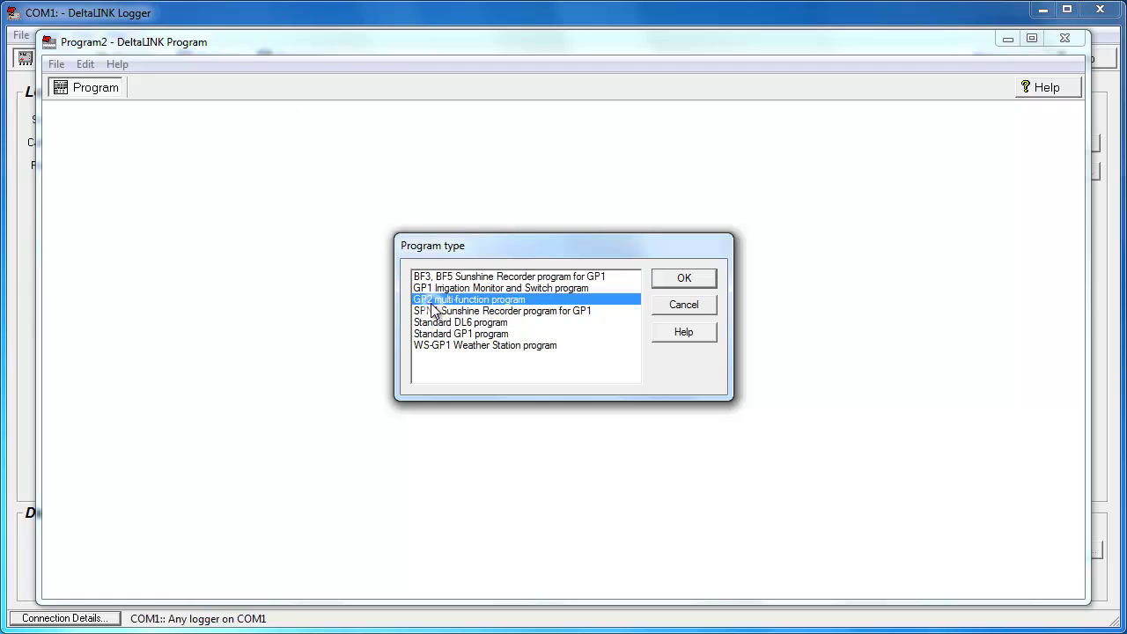
click(663, 279)
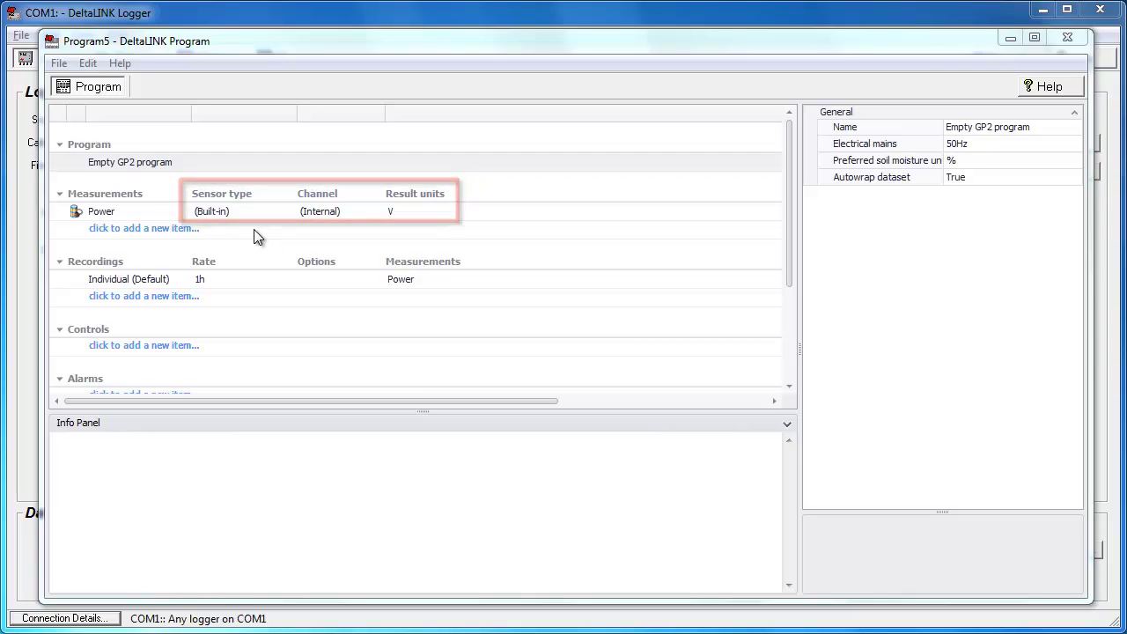
Step: Examine the sensor categories offered for a new measurement, including Temperature, Solar radiation, Other, Built-in and Generic, without adding one
click(79, 233)
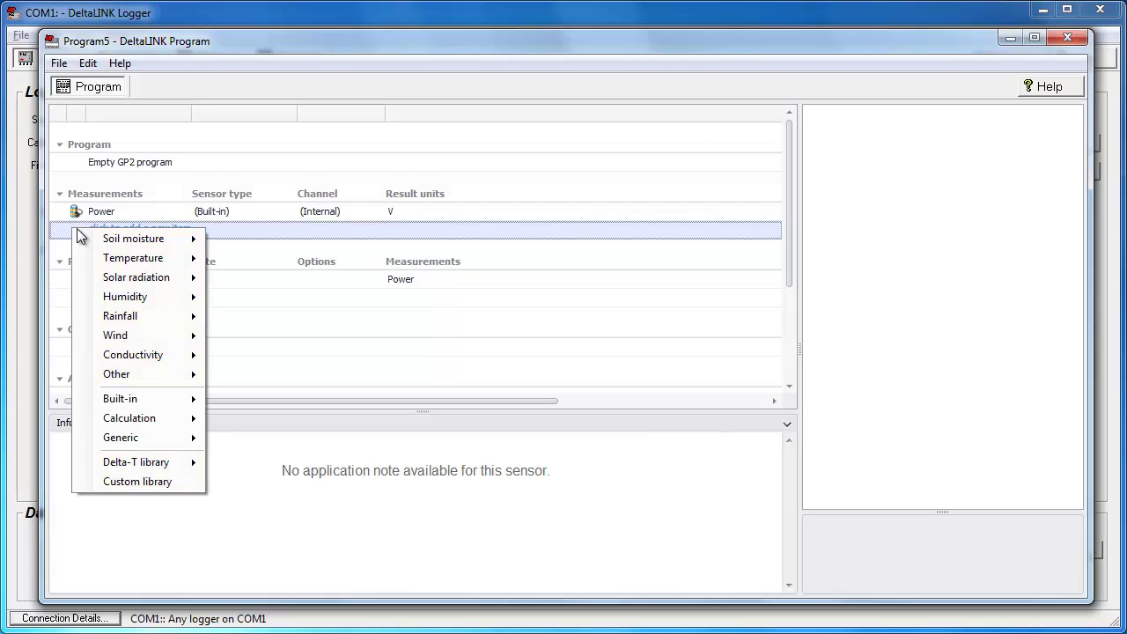
mouse_move(108, 243)
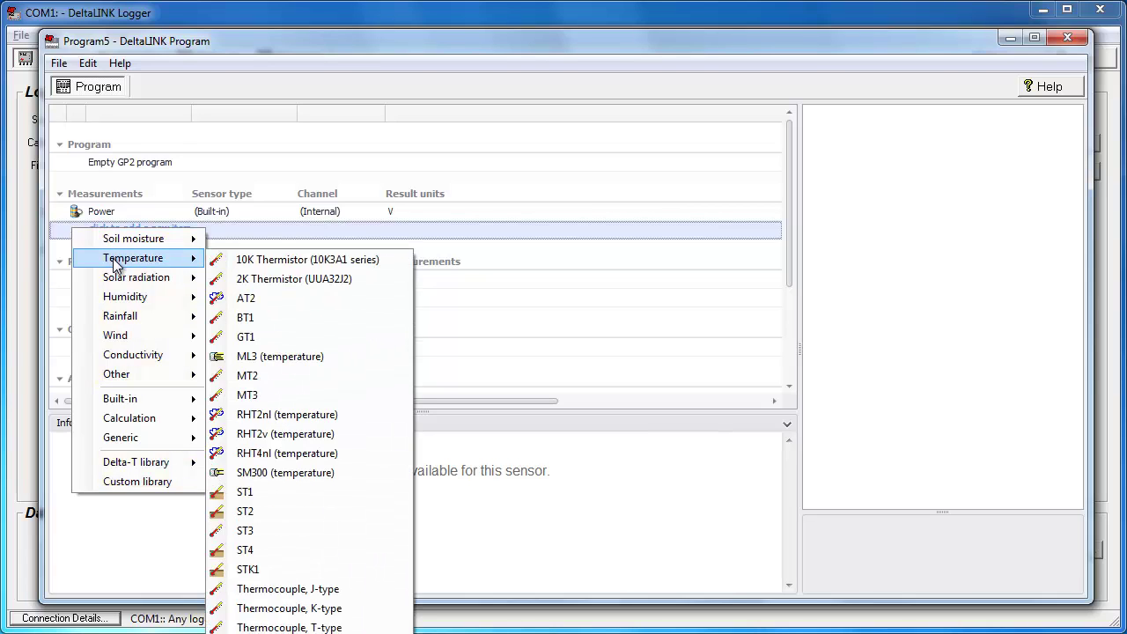
mouse_move(120, 280)
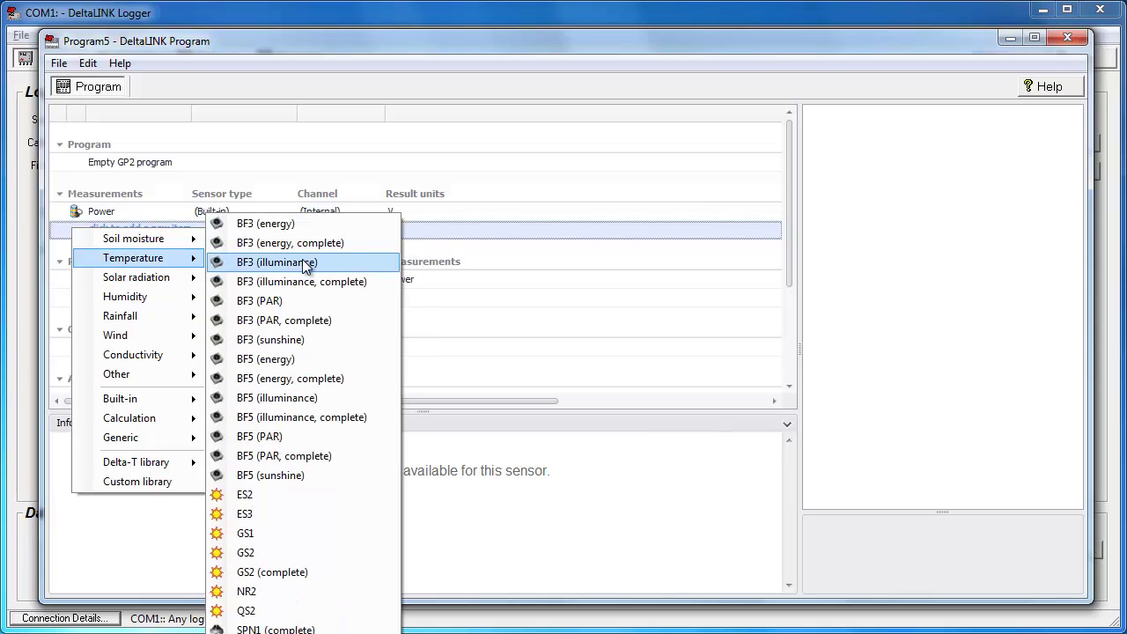
mouse_move(136, 258)
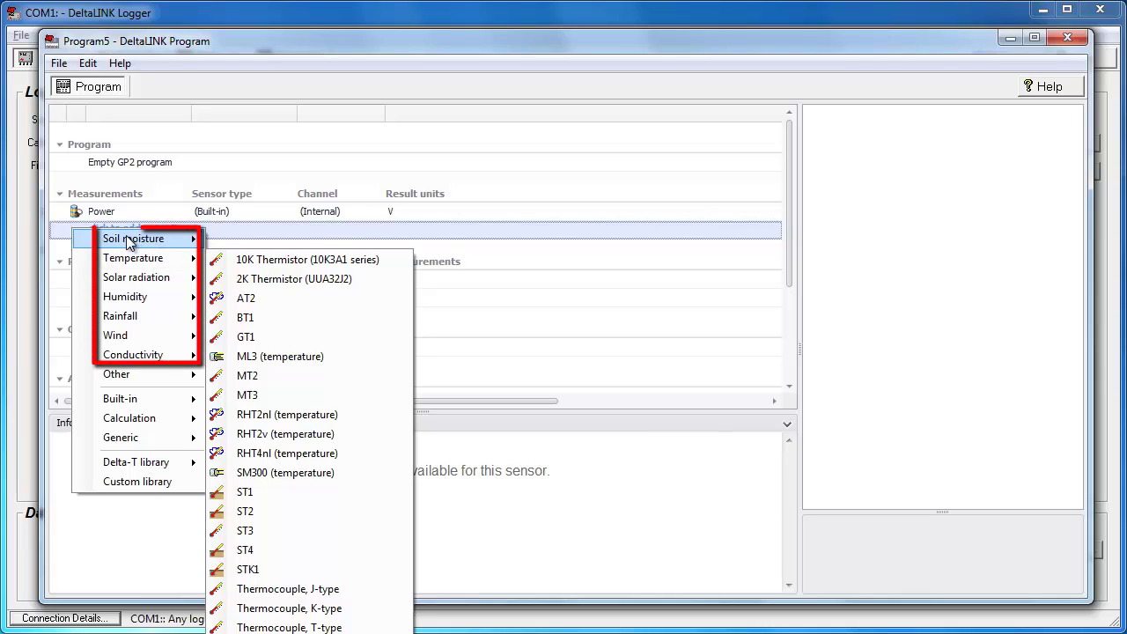
mouse_move(106, 377)
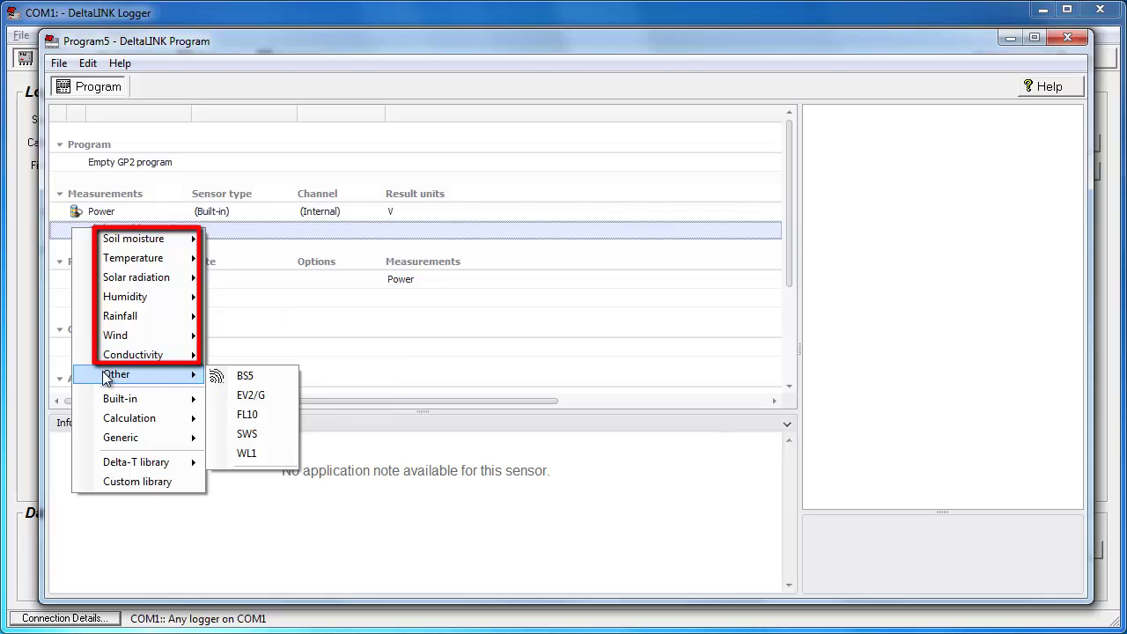
mouse_move(115, 404)
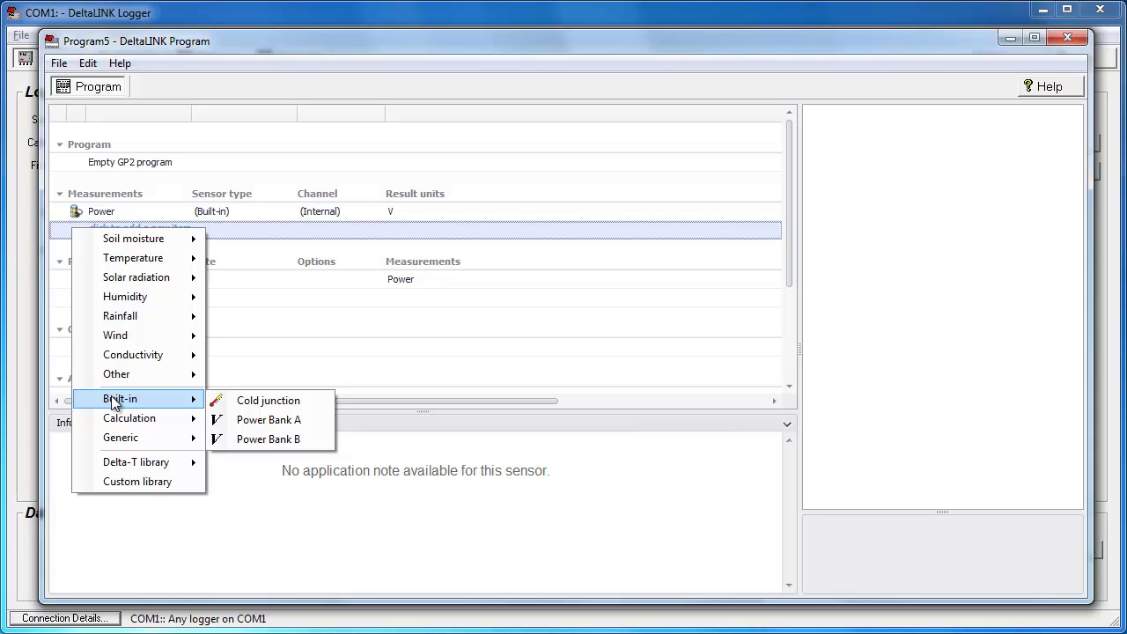
mouse_move(117, 444)
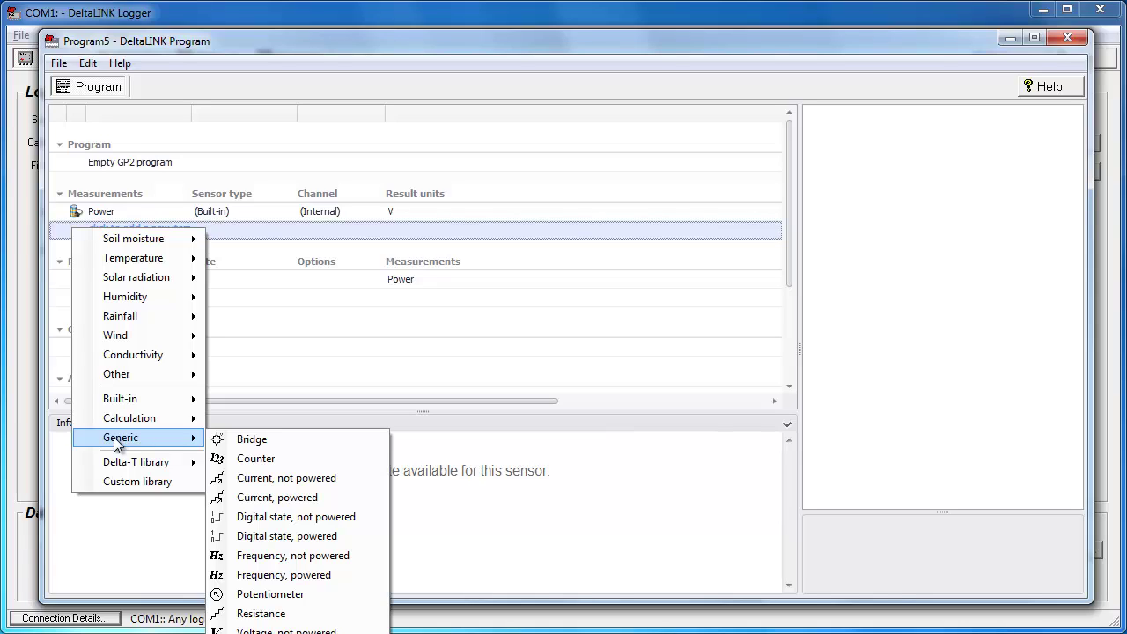
click(252, 212)
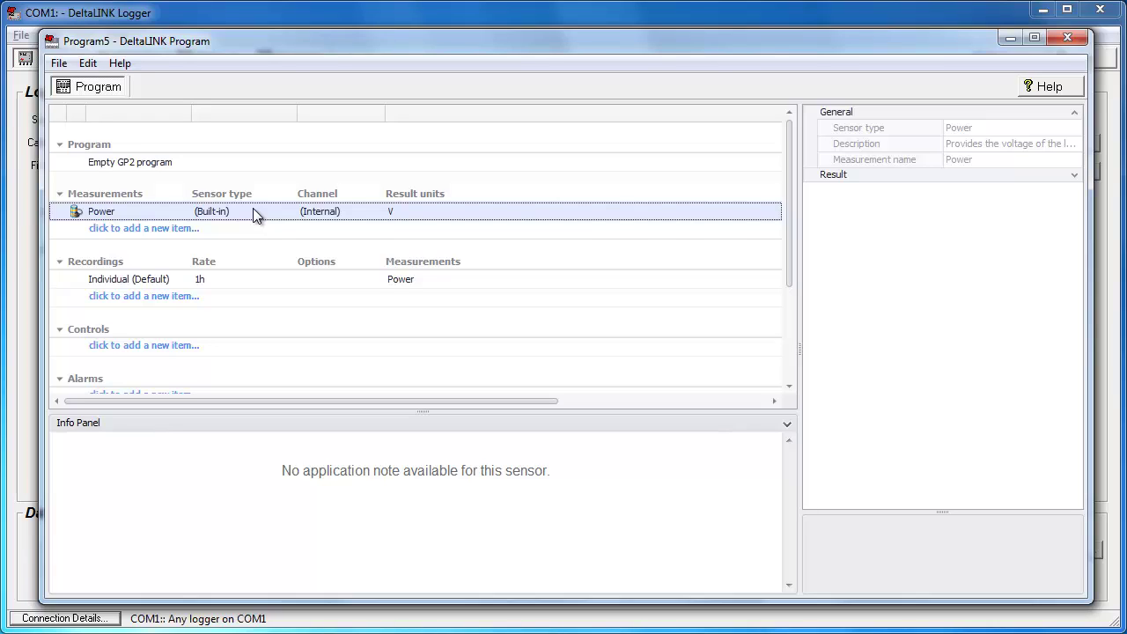
Step: Add the AN-WD2 (complete) wind sensor to the program's measurements
click(128, 229)
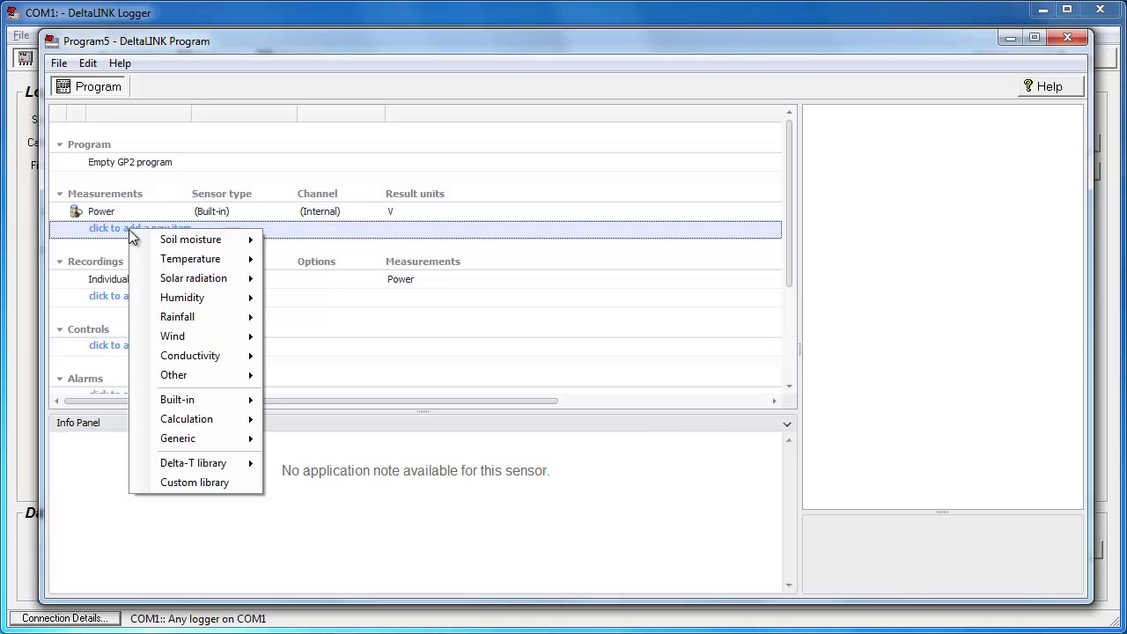
mouse_move(152, 247)
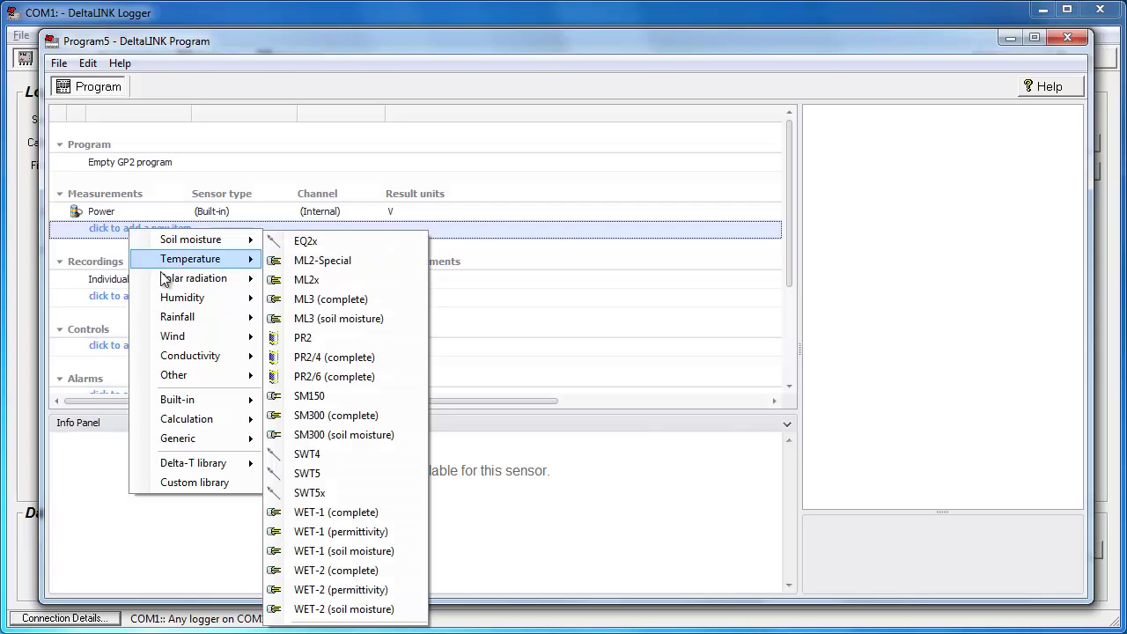
mouse_move(181, 346)
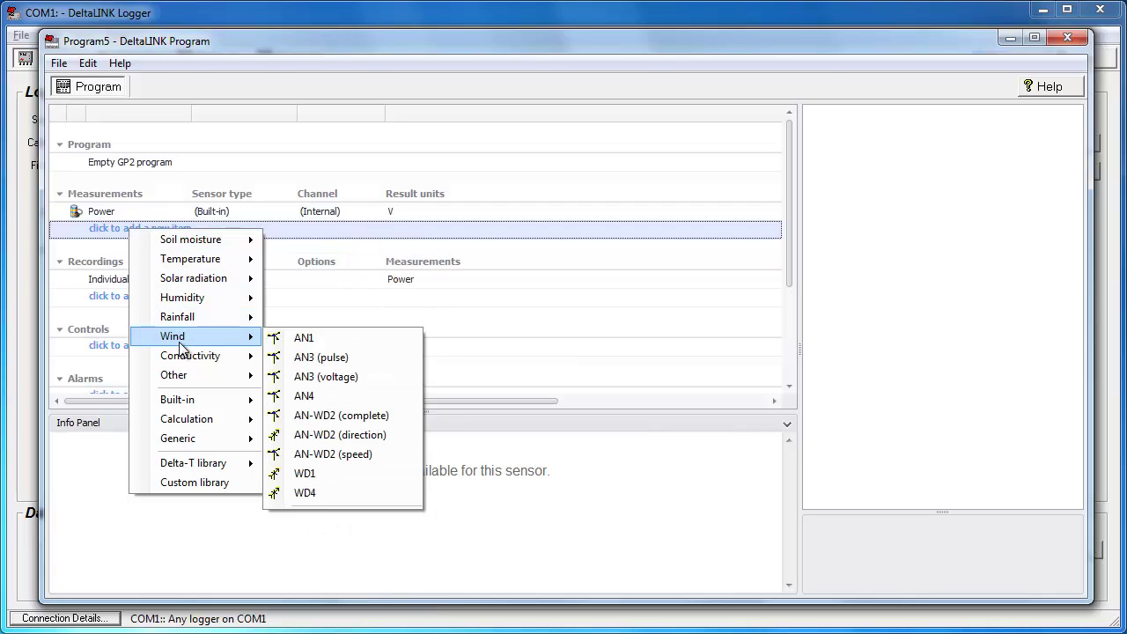
click(326, 415)
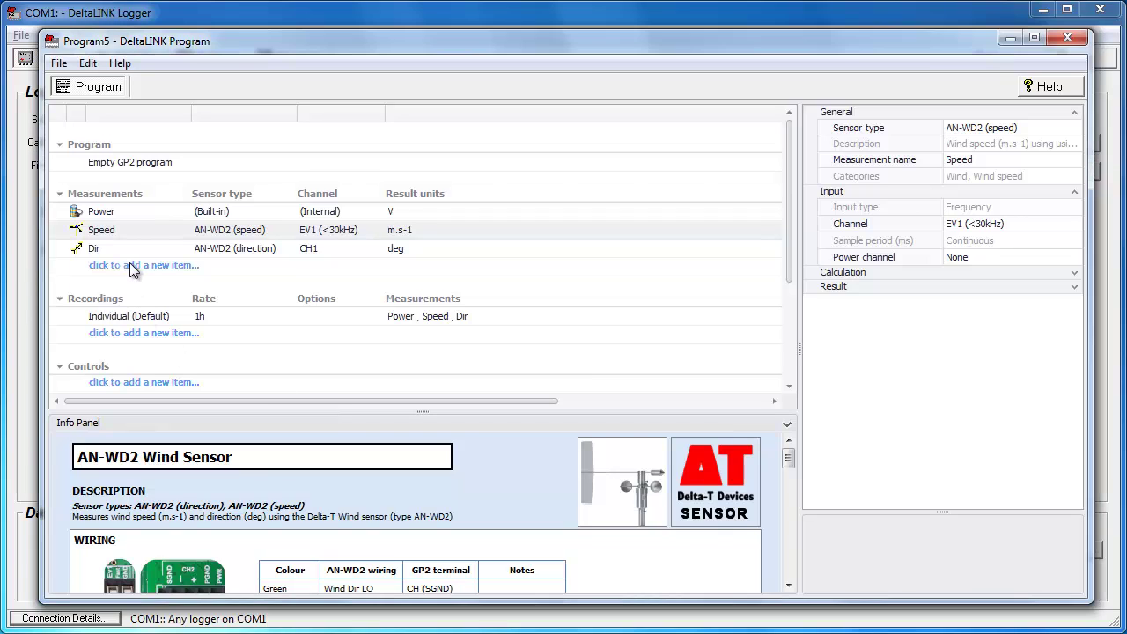
Step: Add a 10K Thermistor (10K3A1 series) temperature measurement and an SPN1 (energy) solar radiation measurement
click(130, 263)
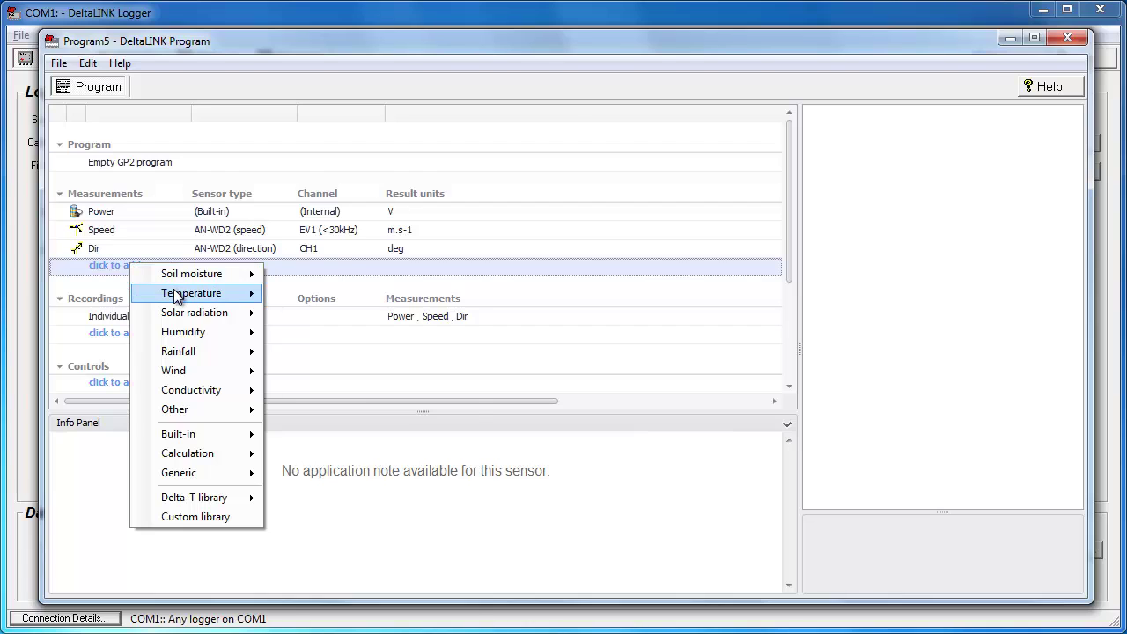
mouse_move(184, 292)
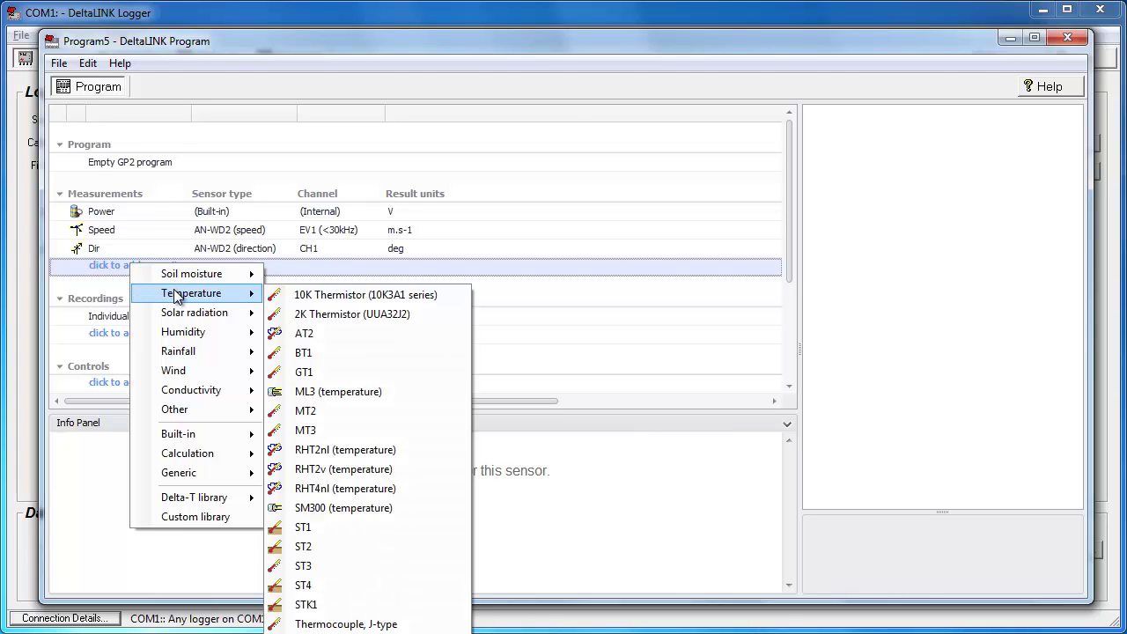
click(320, 297)
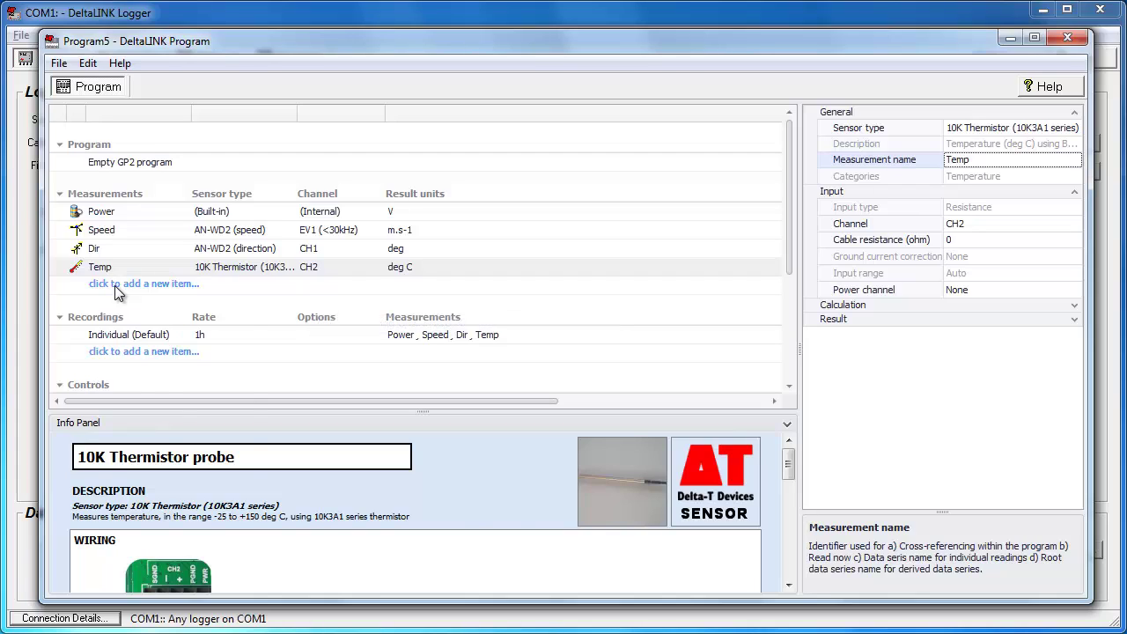
click(119, 287)
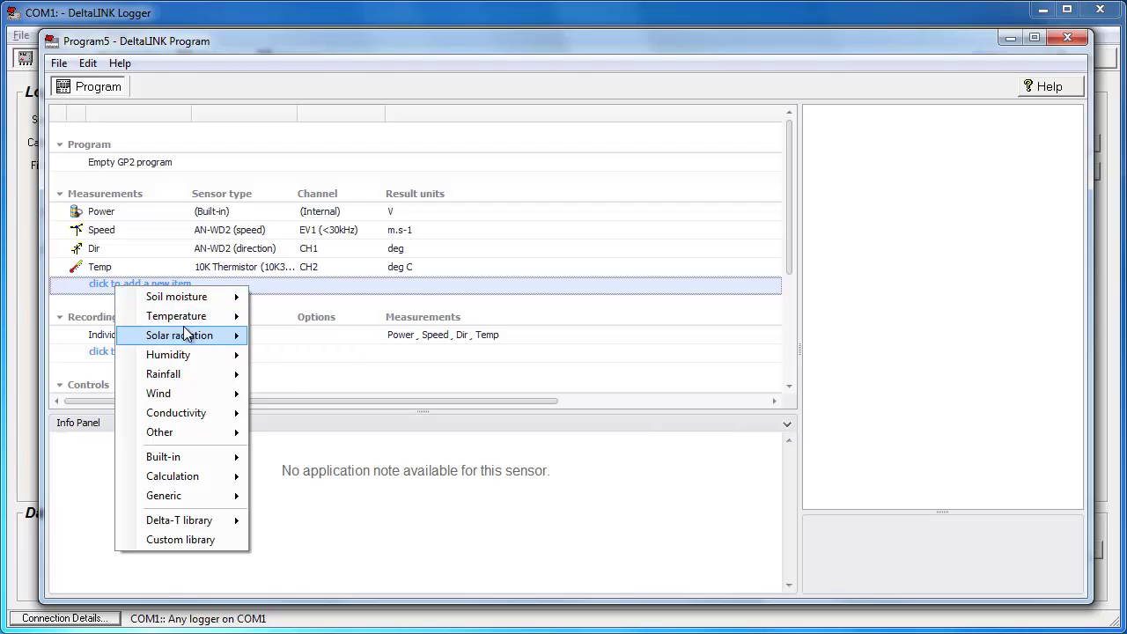
mouse_move(184, 326)
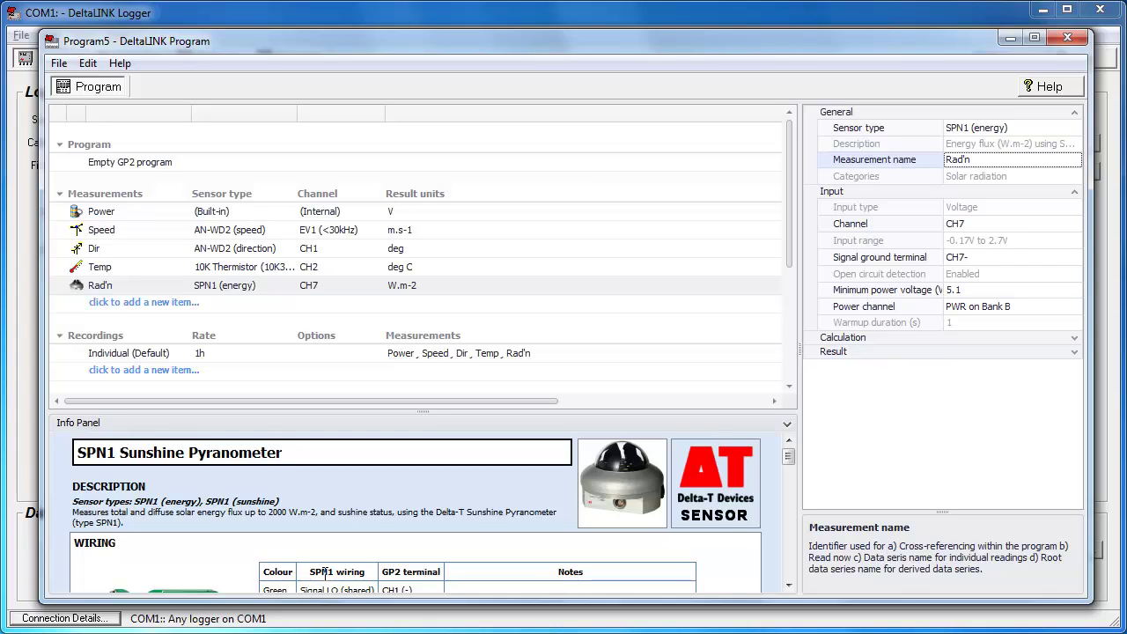
Step: Add three SM150 soil moisture measurements to the program
click(154, 302)
mouse_move(216, 314)
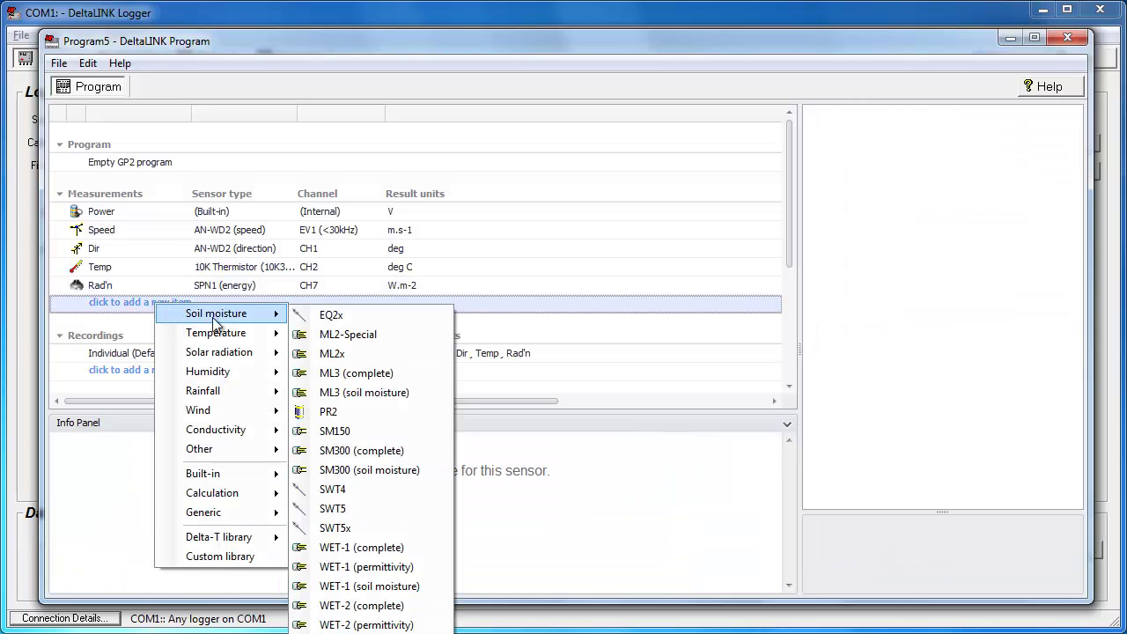
click(363, 434)
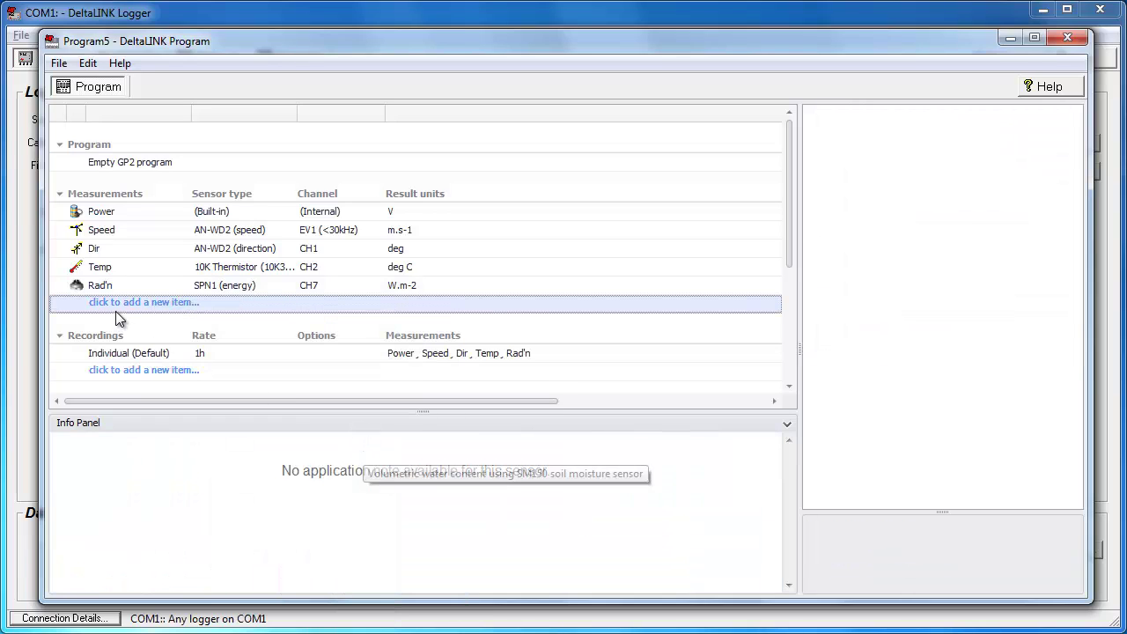
click(116, 322)
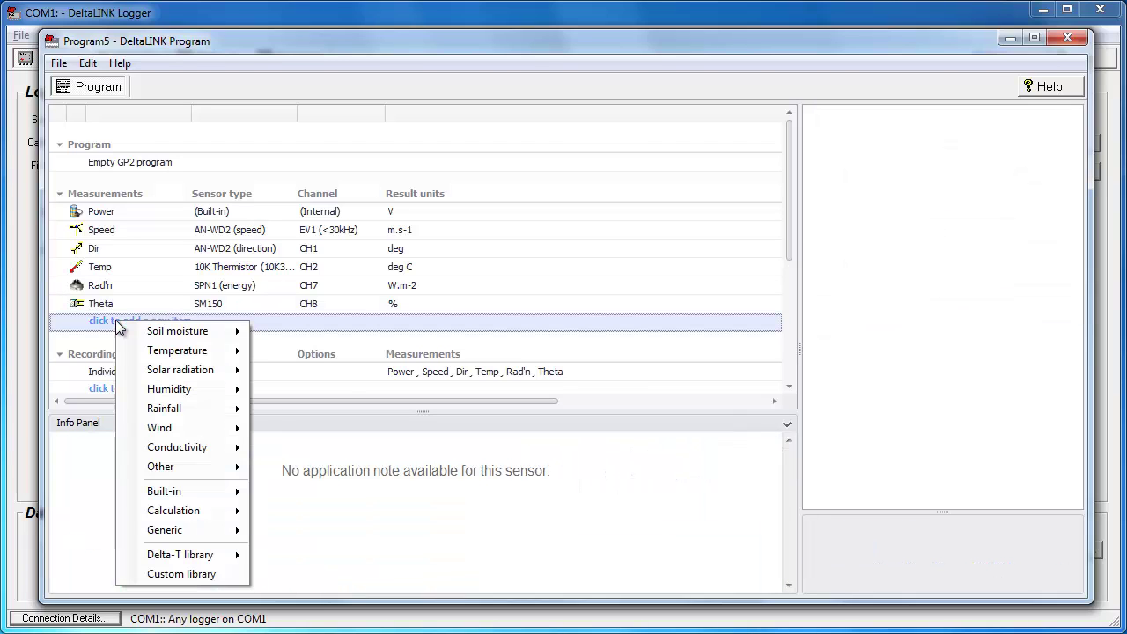
click(299, 451)
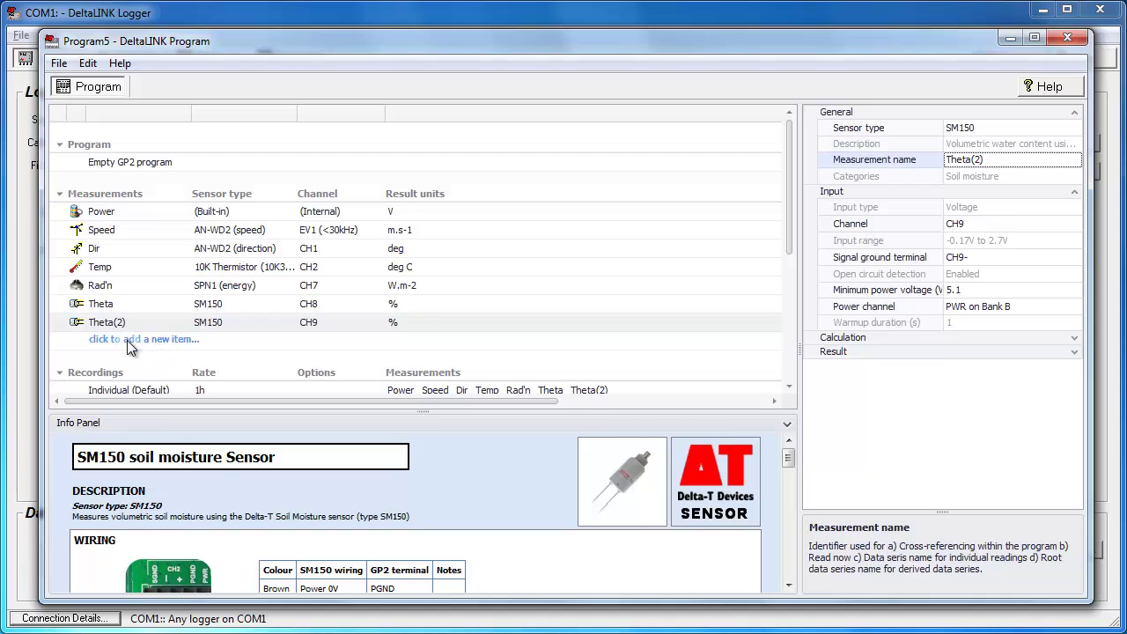
click(128, 342)
mouse_move(176, 352)
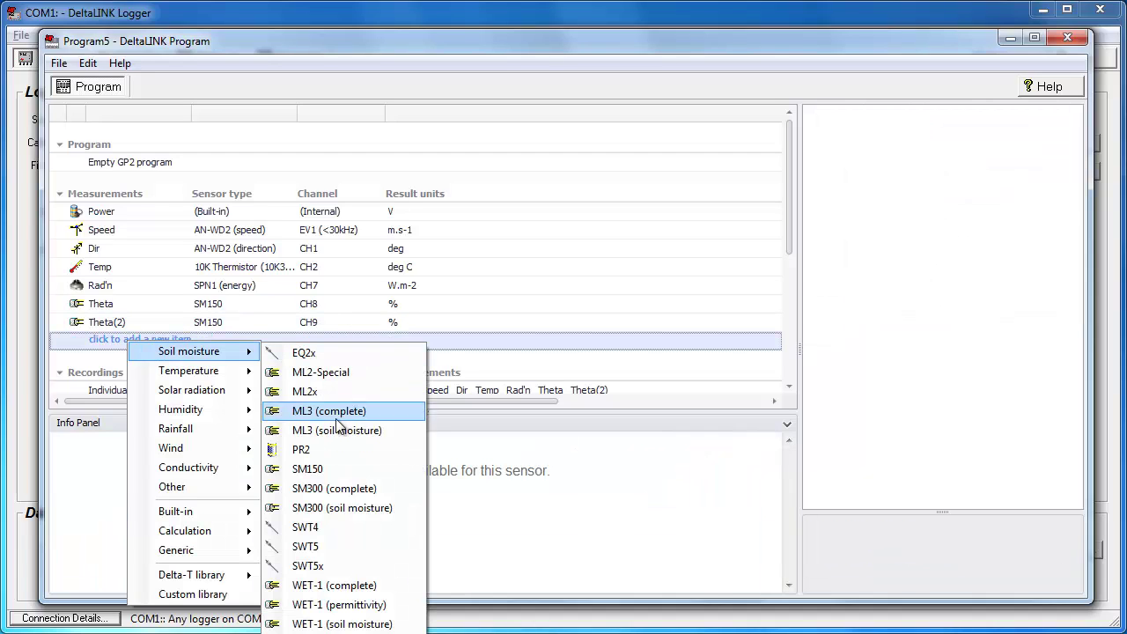
click(334, 464)
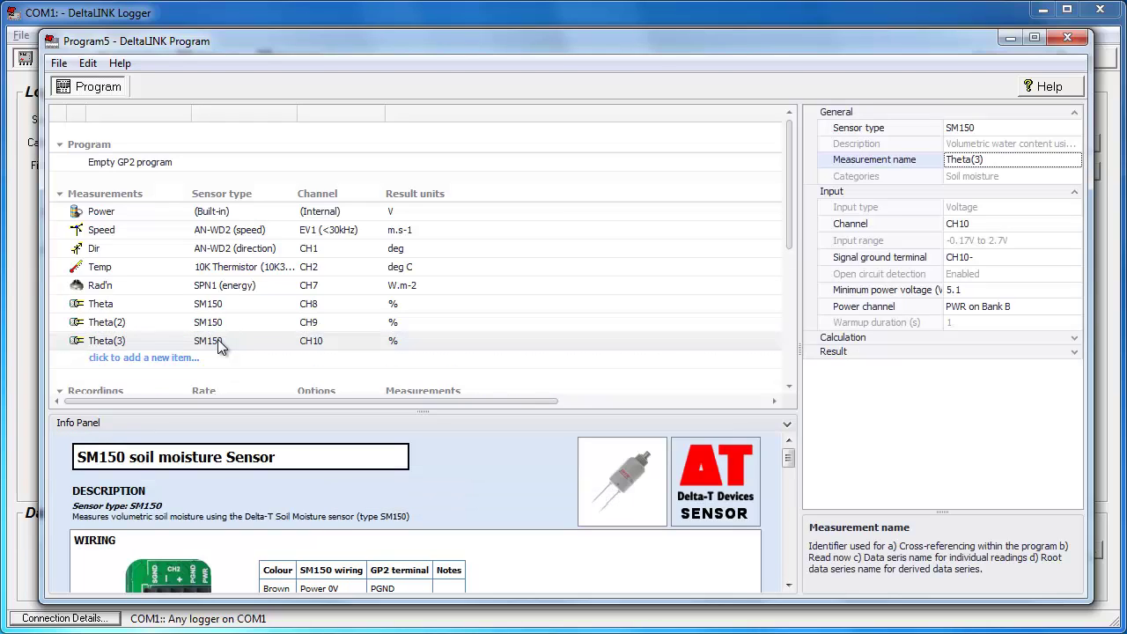
Step: Add a WET-2 (pore conductivity) measurement from the Conductivity sensors
click(145, 362)
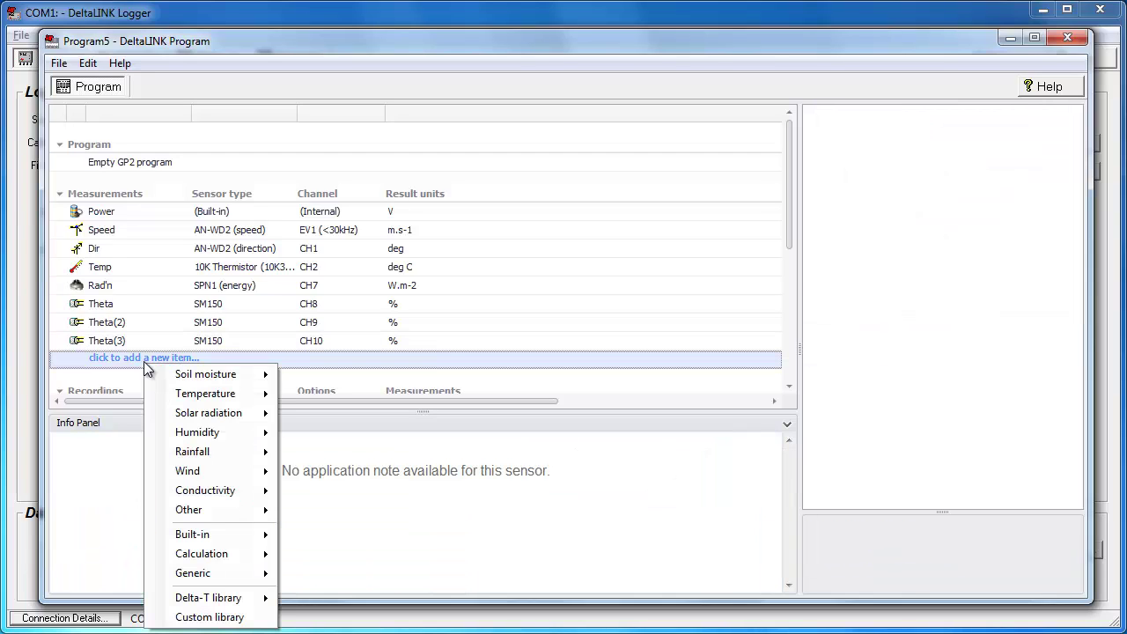
mouse_move(175, 377)
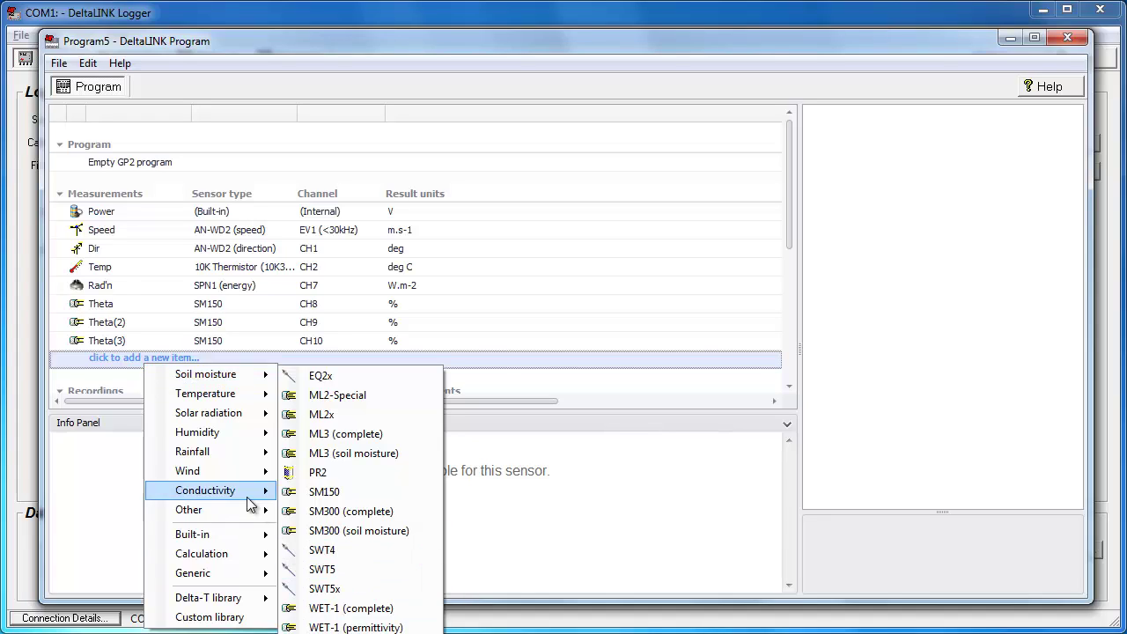
mouse_move(252, 493)
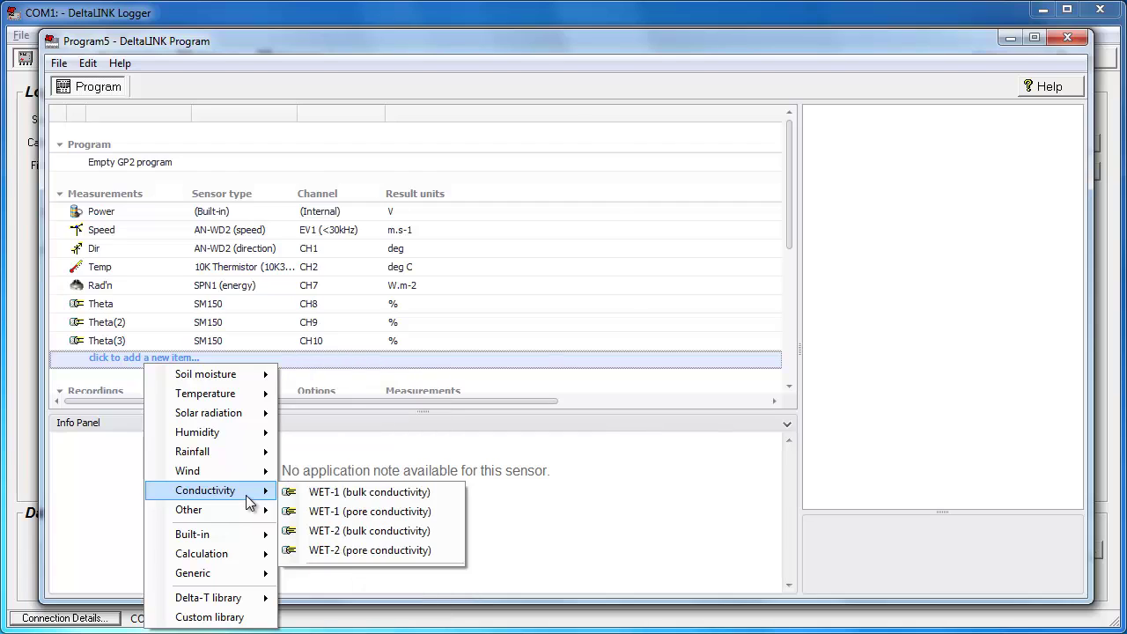
click(330, 551)
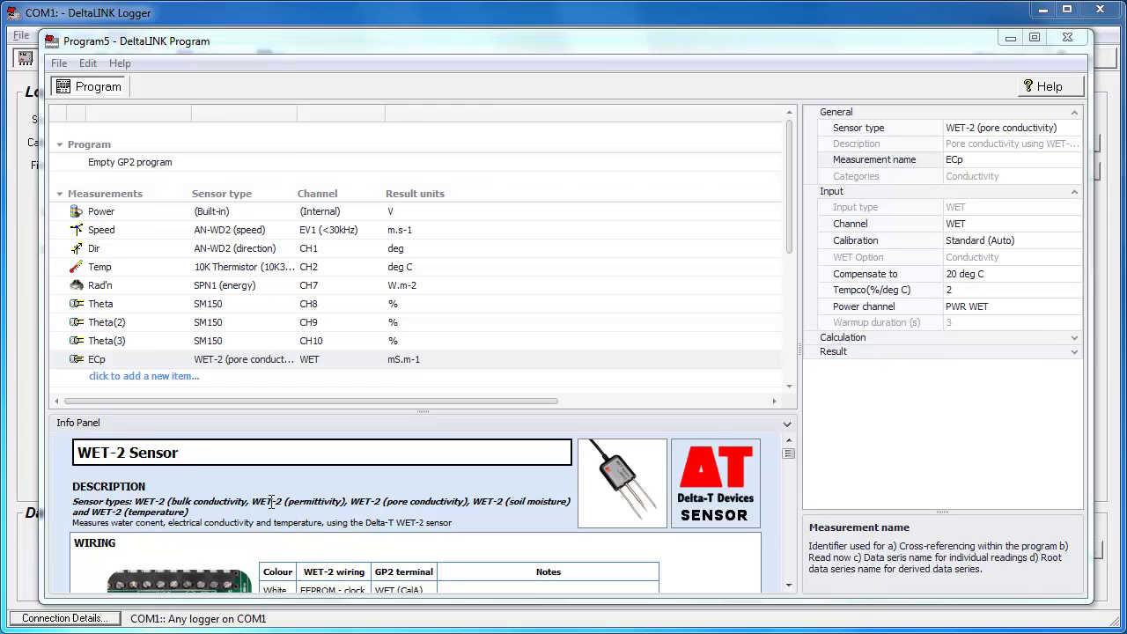
Step: Review the measurement properties in the SM150 sensor note for Theta(3), and select the Theta measurement
click(106, 353)
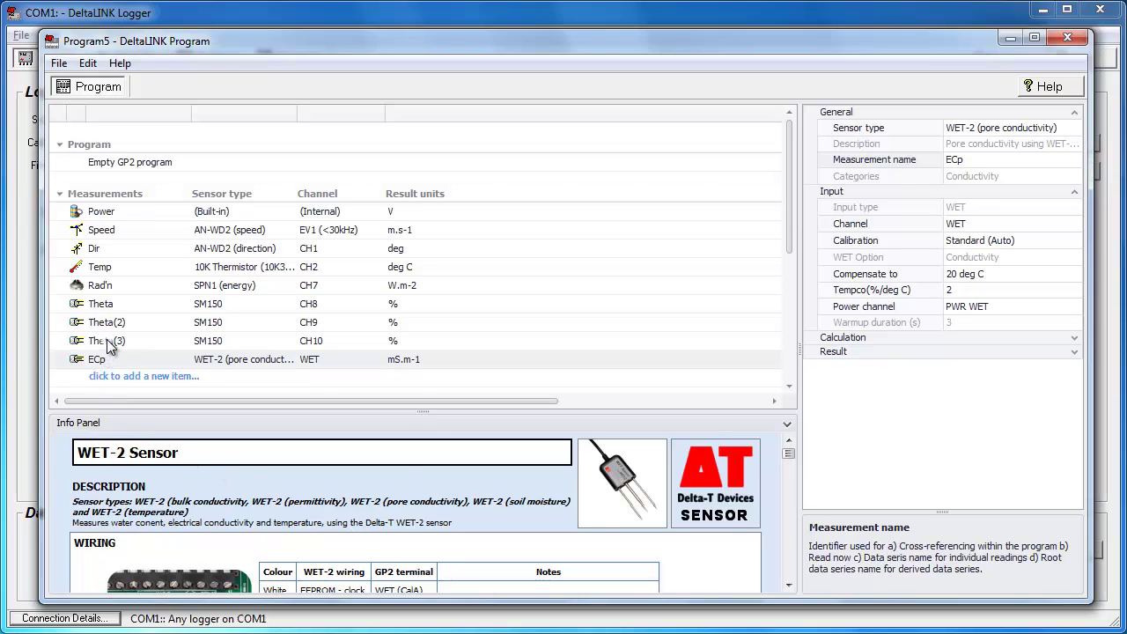
click(109, 341)
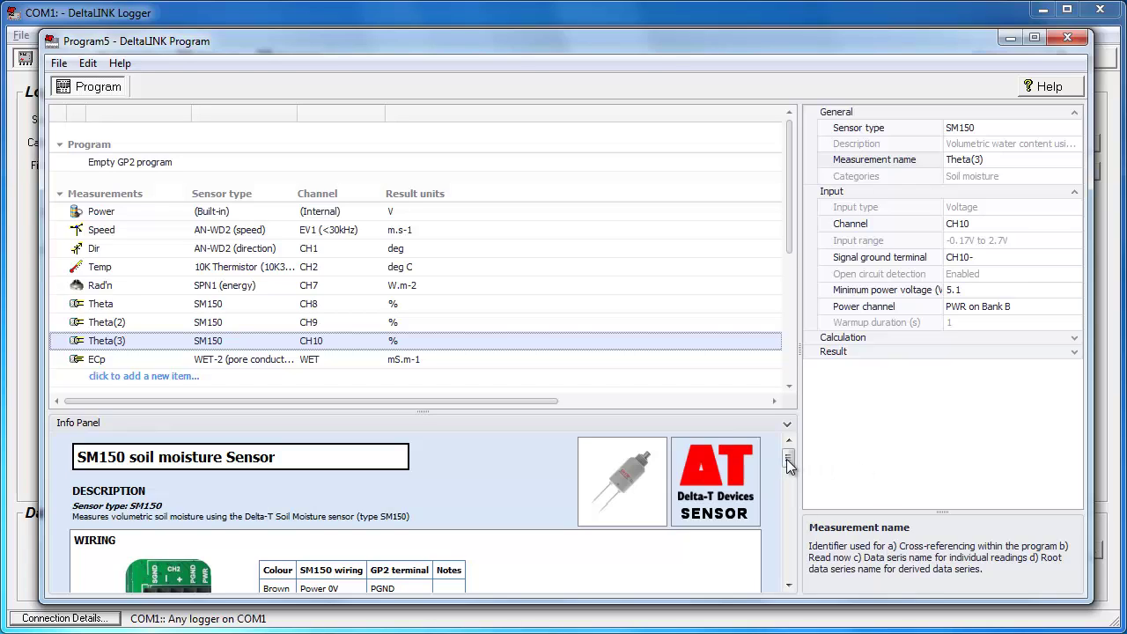
drag(789, 465, 789, 500)
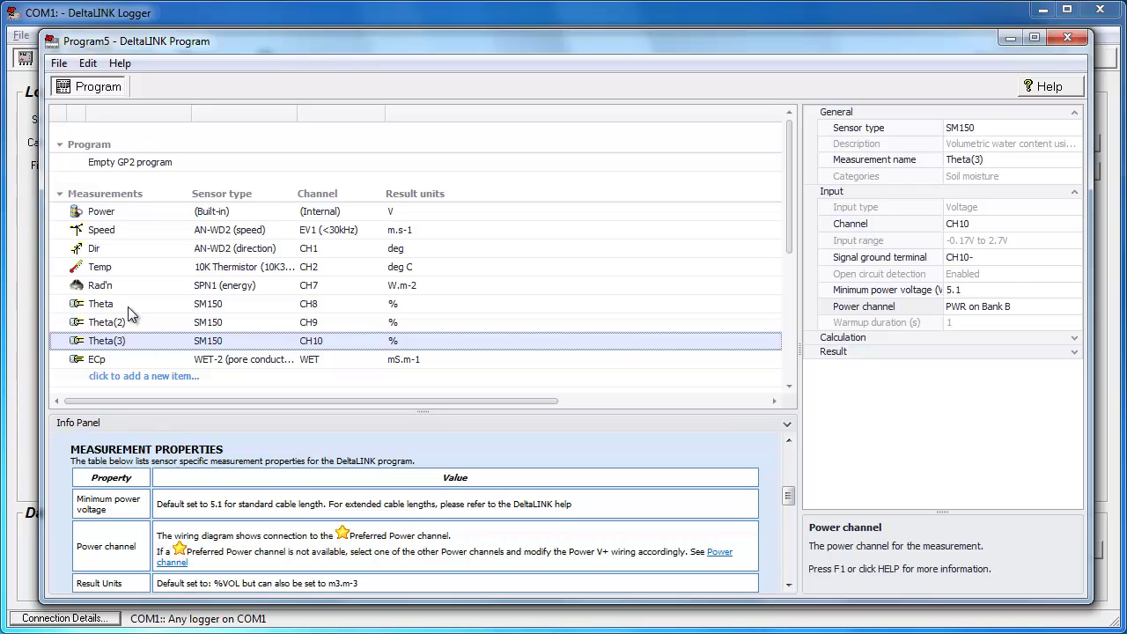
click(127, 309)
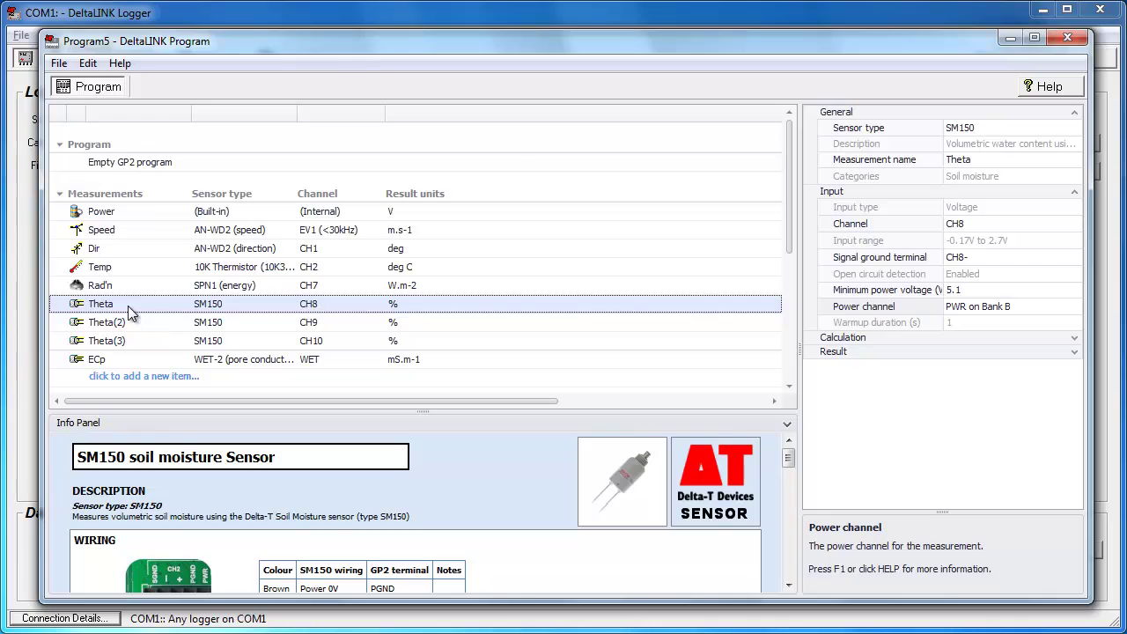
Step: Rename the Theta measurement as Theta(1)
click(982, 165)
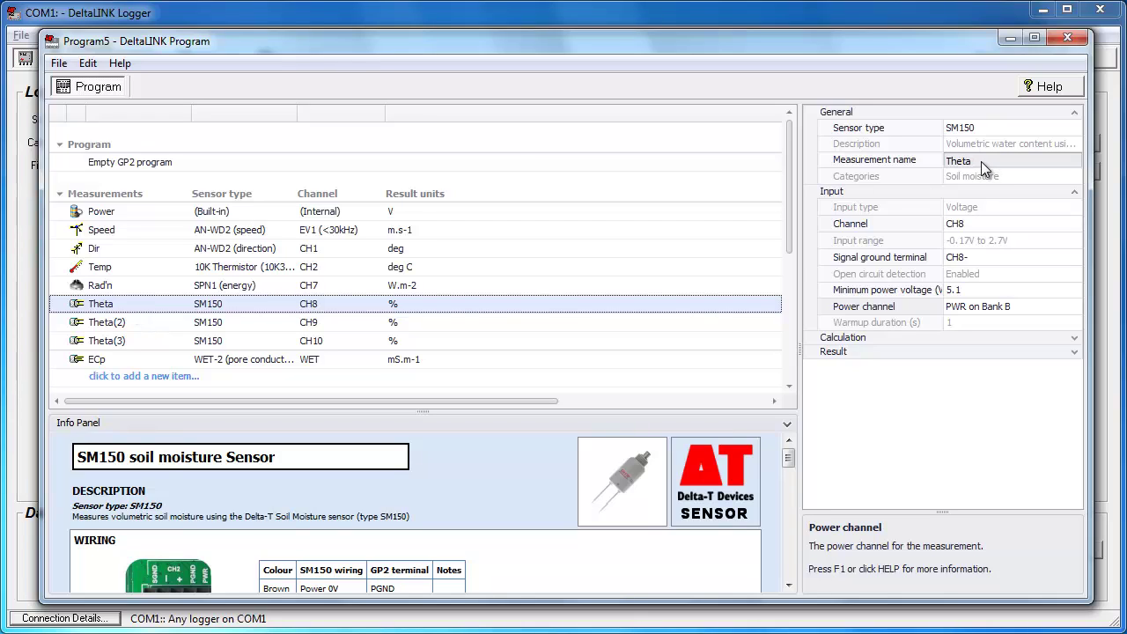
click(982, 161)
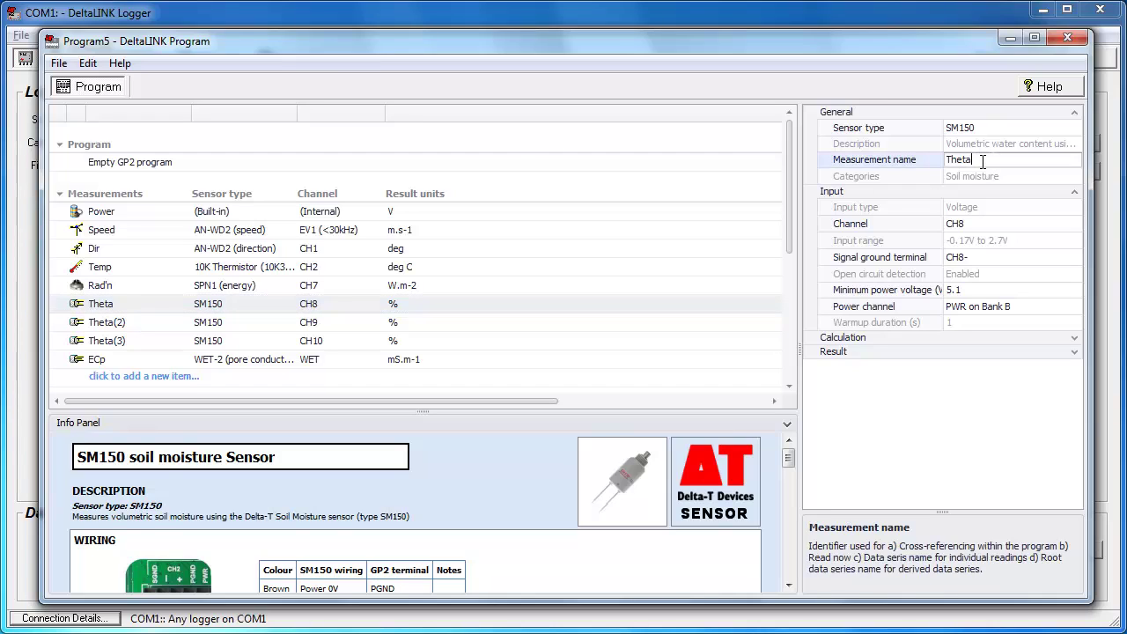
text((1)\)
key(Return)
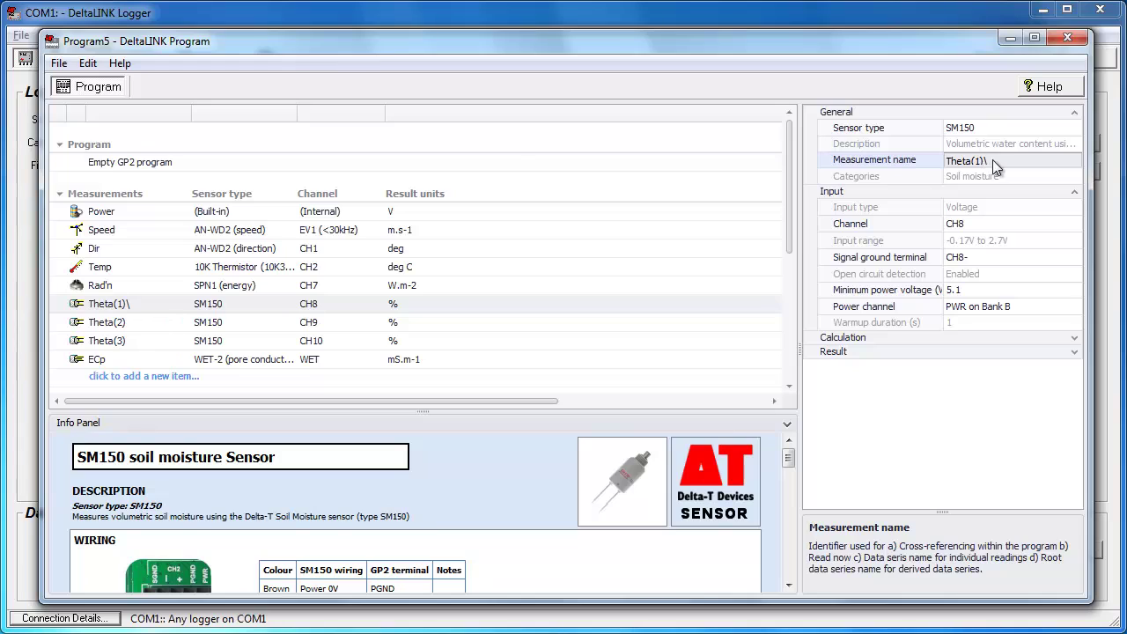
click(995, 161)
key(BackSpace)
key(Return)
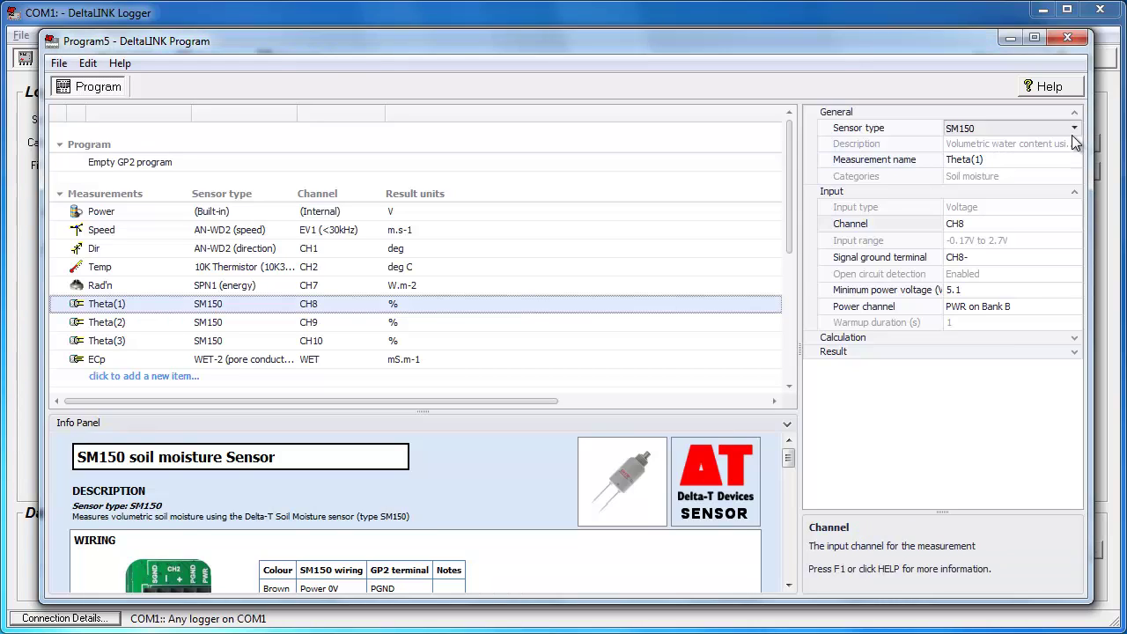
Step: Rename the SPN1 (energy) solar radiation measurement as Total
click(121, 285)
click(996, 161)
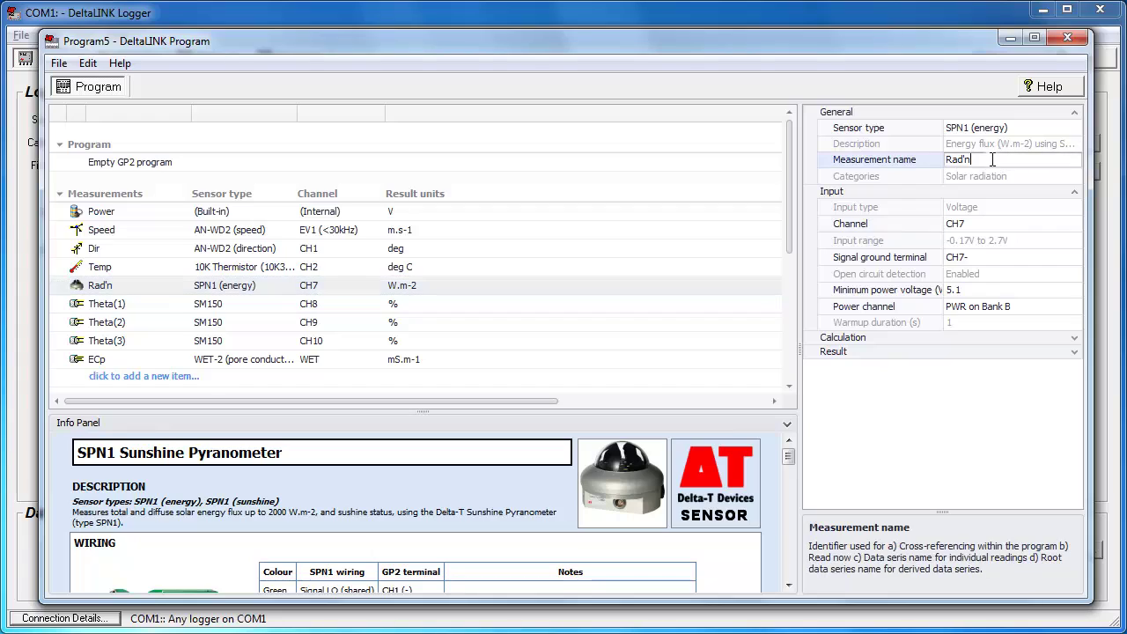
text(Total\)
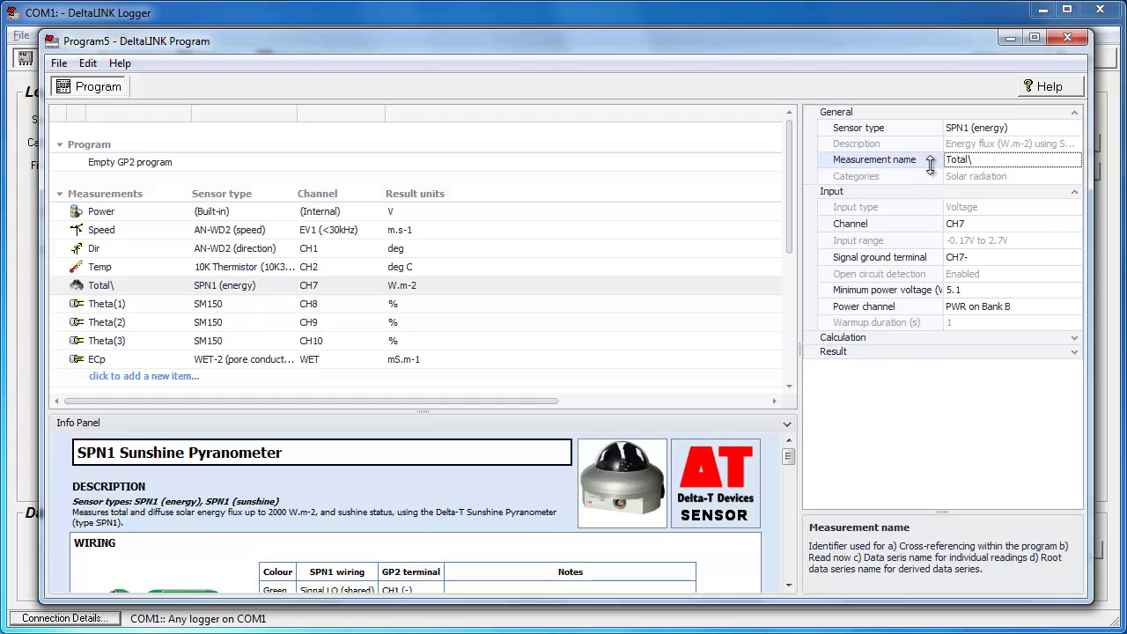
key(BackSpace)
key(Return)
Step: Set the input channel of the Temp measurement to CH4 and rename it as Air Temp
click(119, 268)
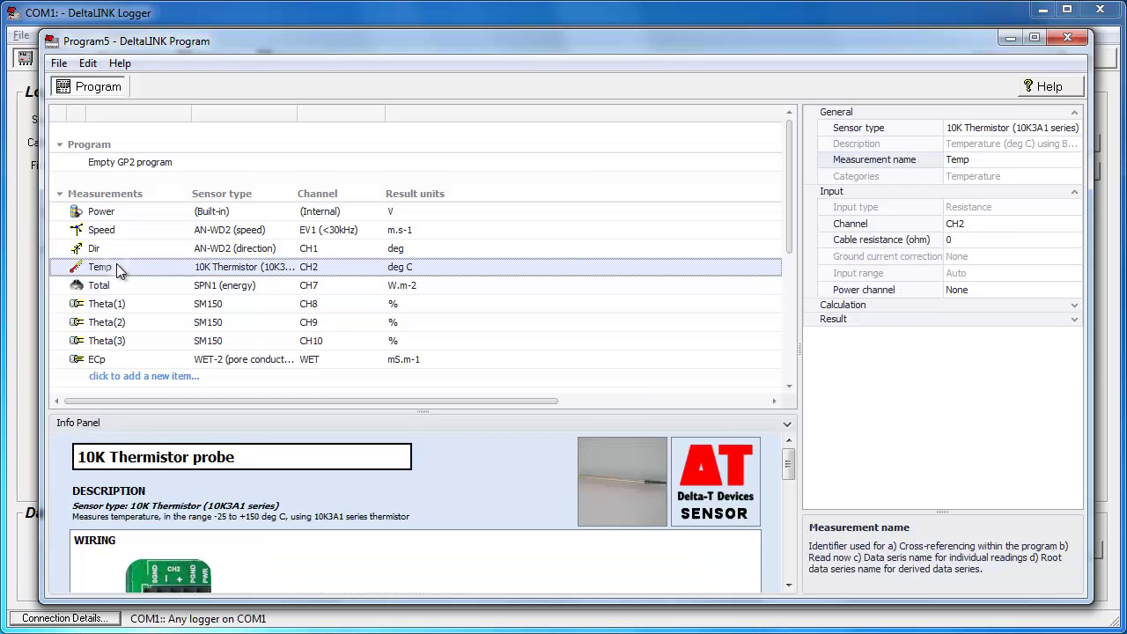
click(915, 220)
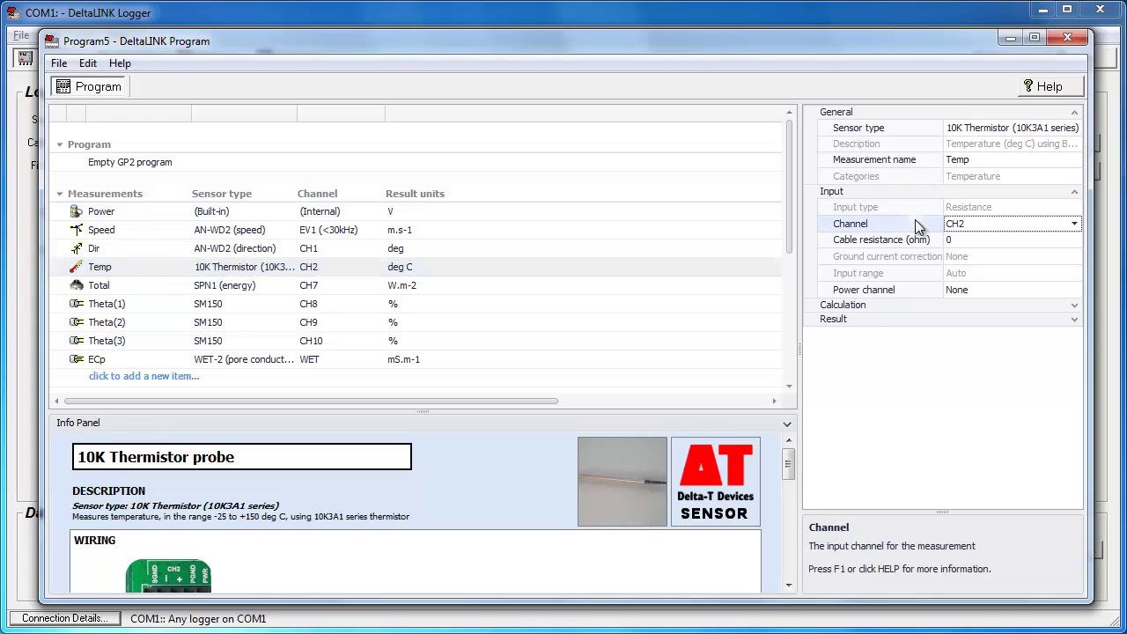
click(1076, 225)
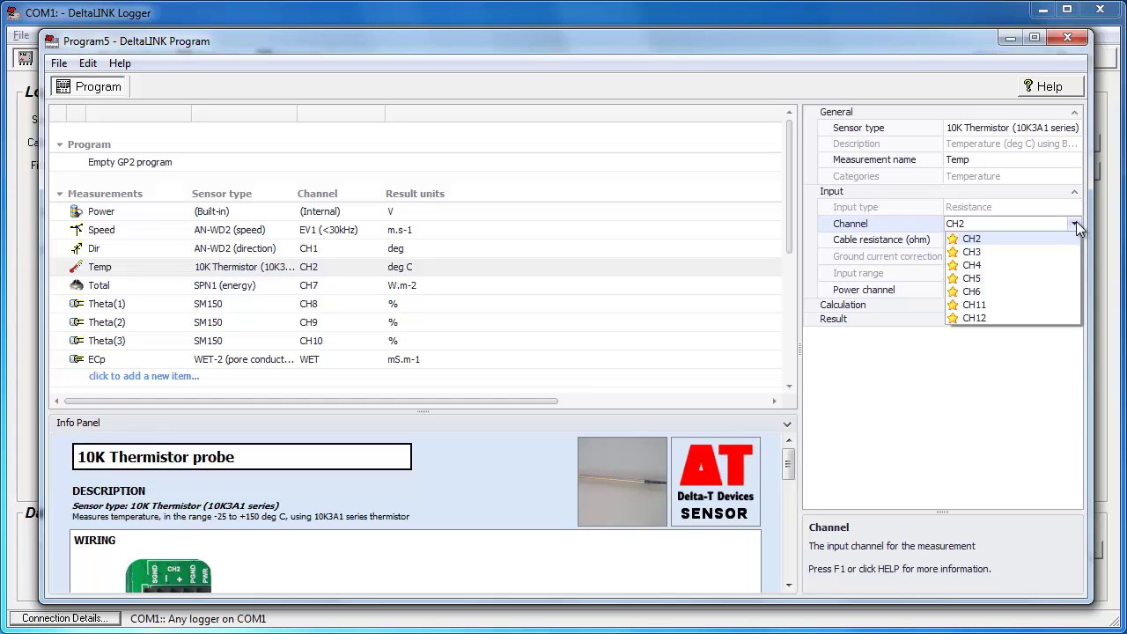
click(992, 264)
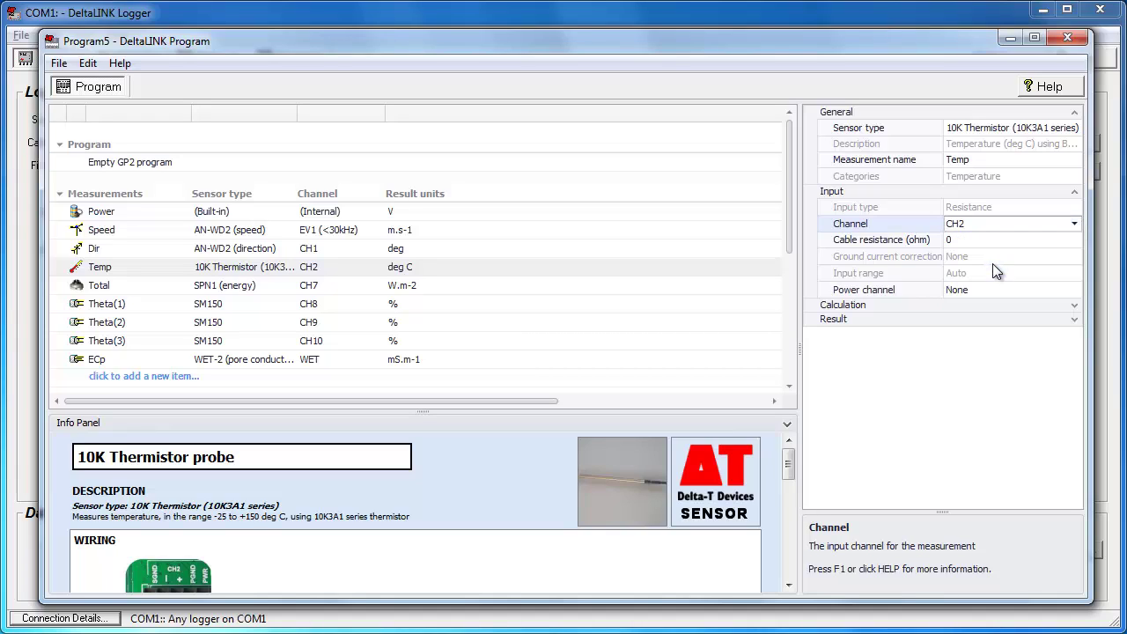
click(971, 160)
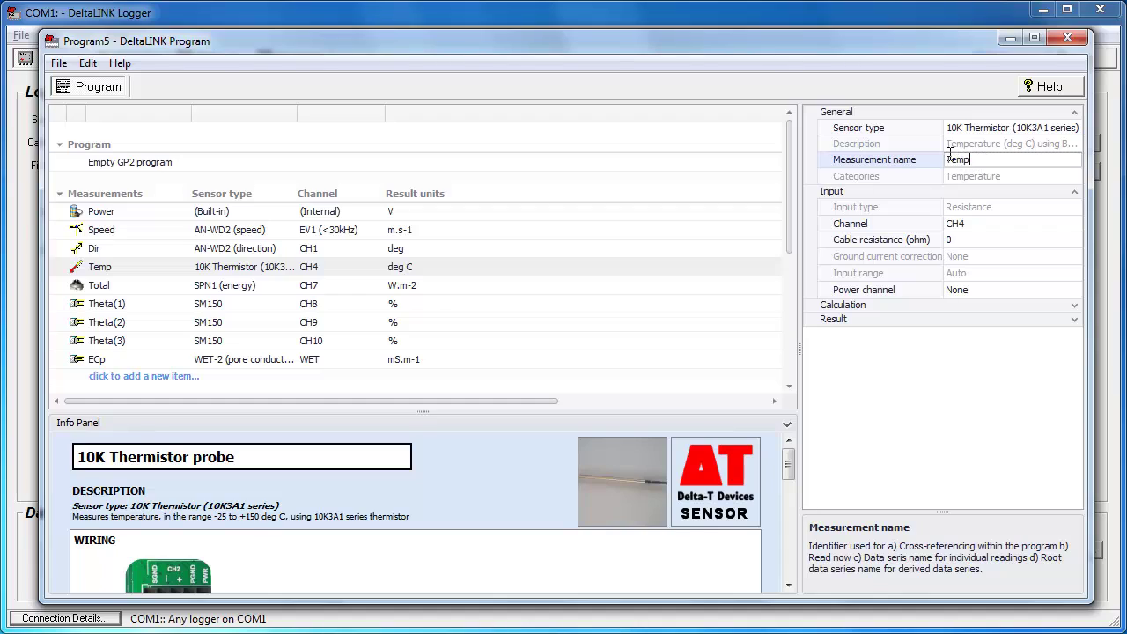
text(air)
key(Return)
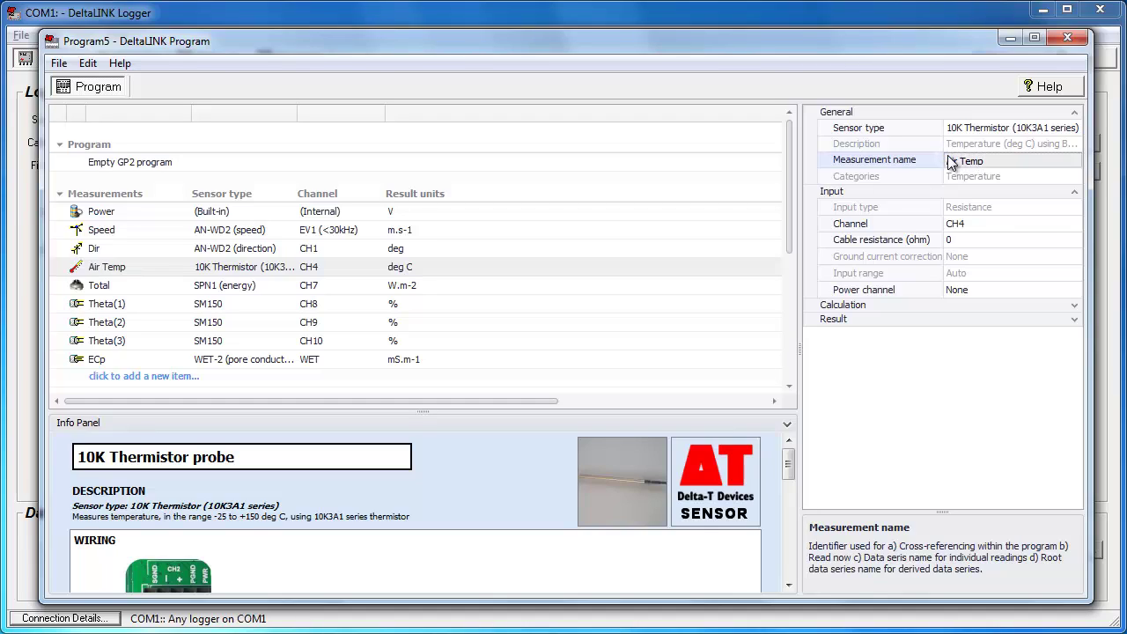
Step: Check the cable resistance and input type properties of Air Temp, and show the advanced properties
click(963, 241)
text(.)
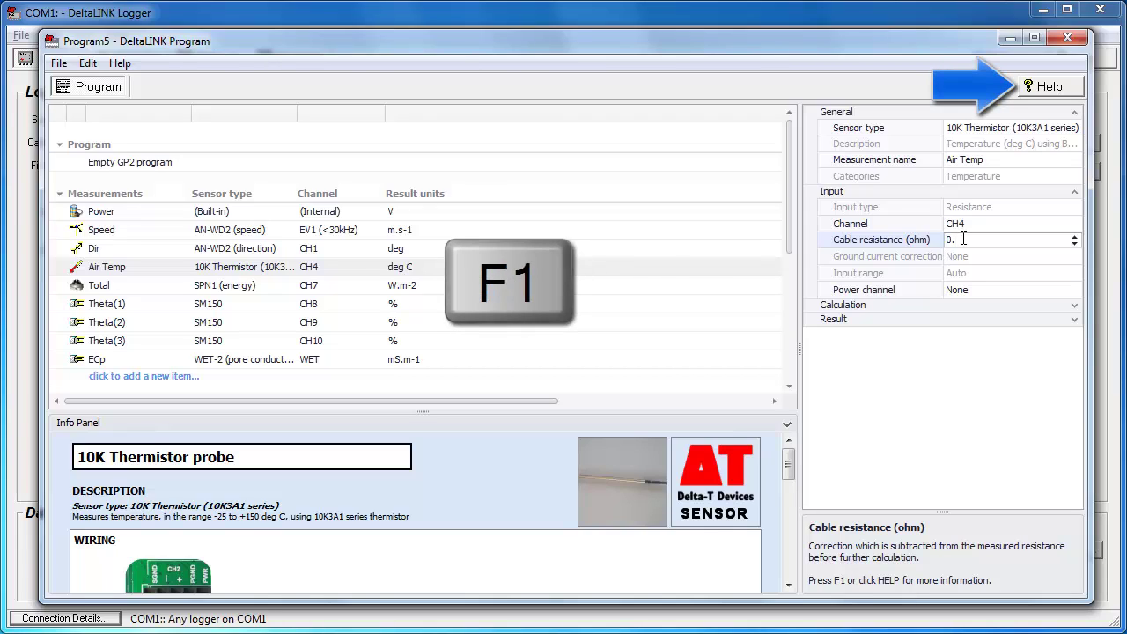
click(892, 207)
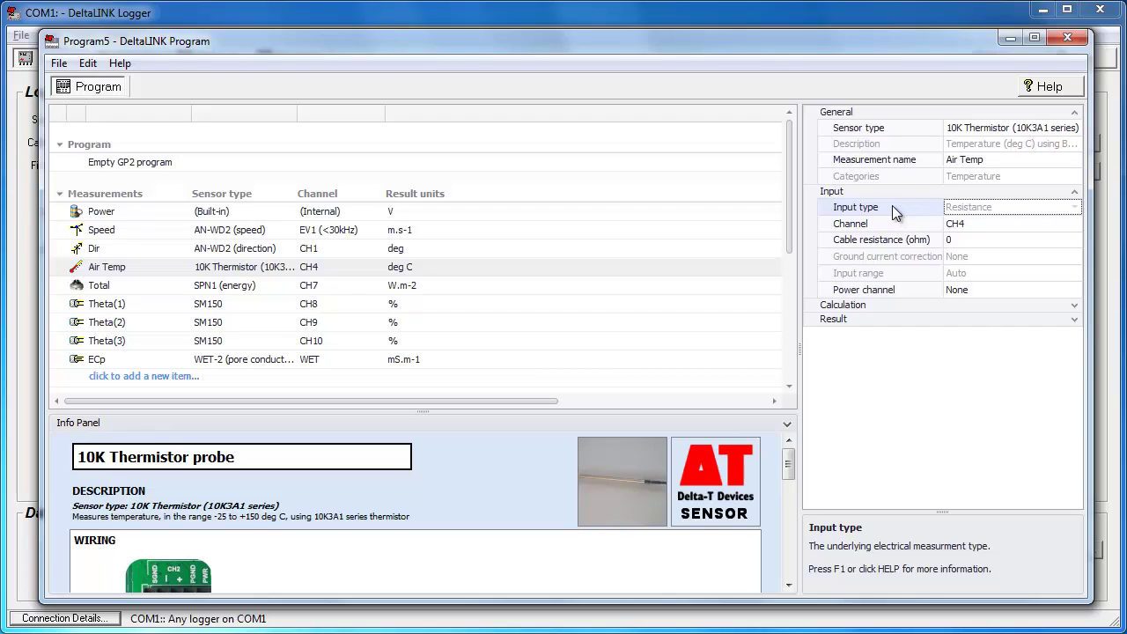
right_click(907, 388)
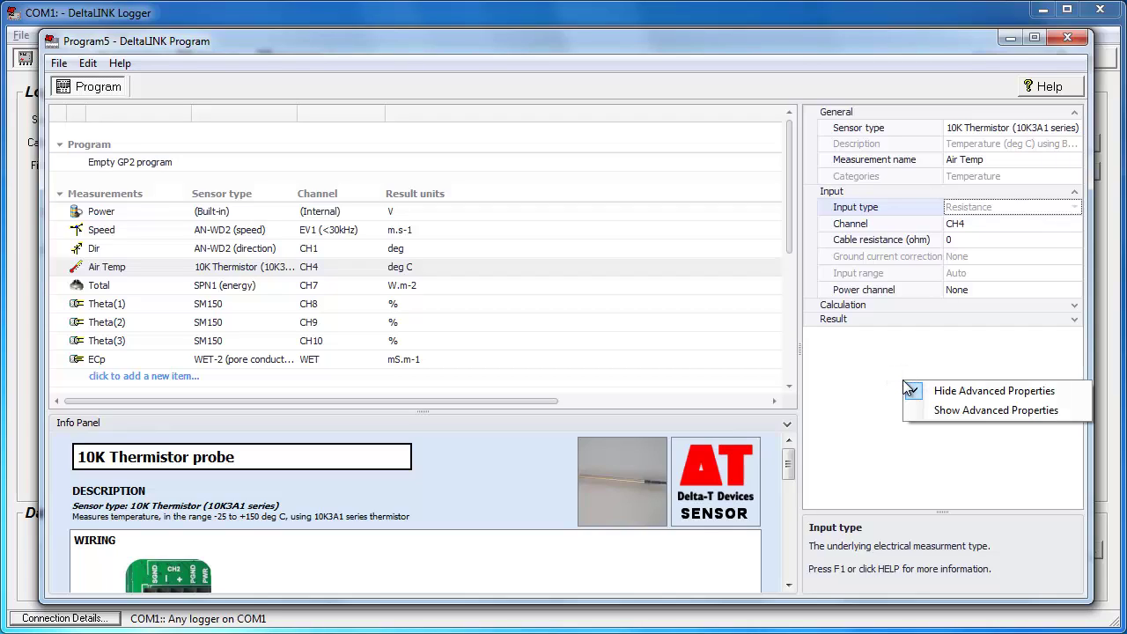
click(943, 411)
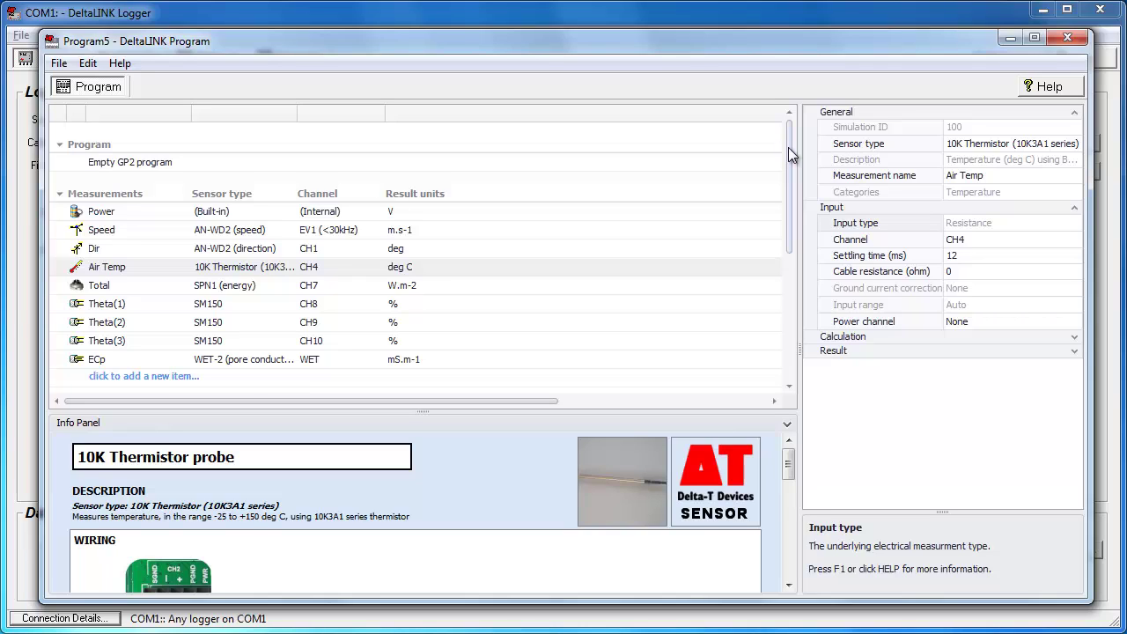
Step: Add Air Temp, Total and Theta(1) to the recorded measurements of the default Individual recording
drag(788, 147, 784, 209)
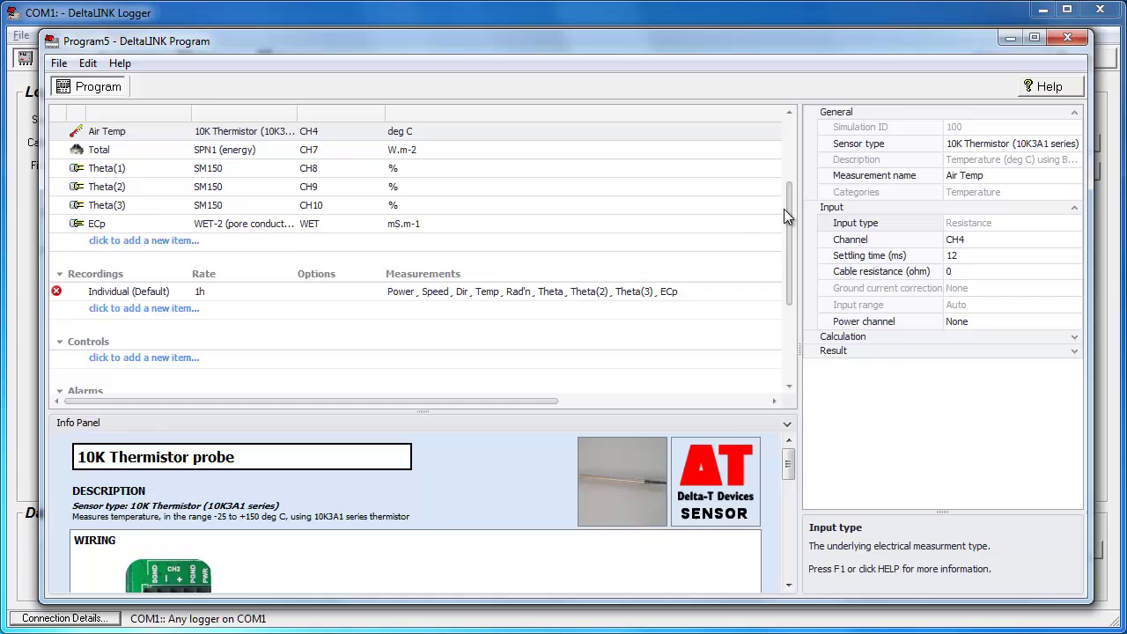
click(132, 293)
click(1027, 191)
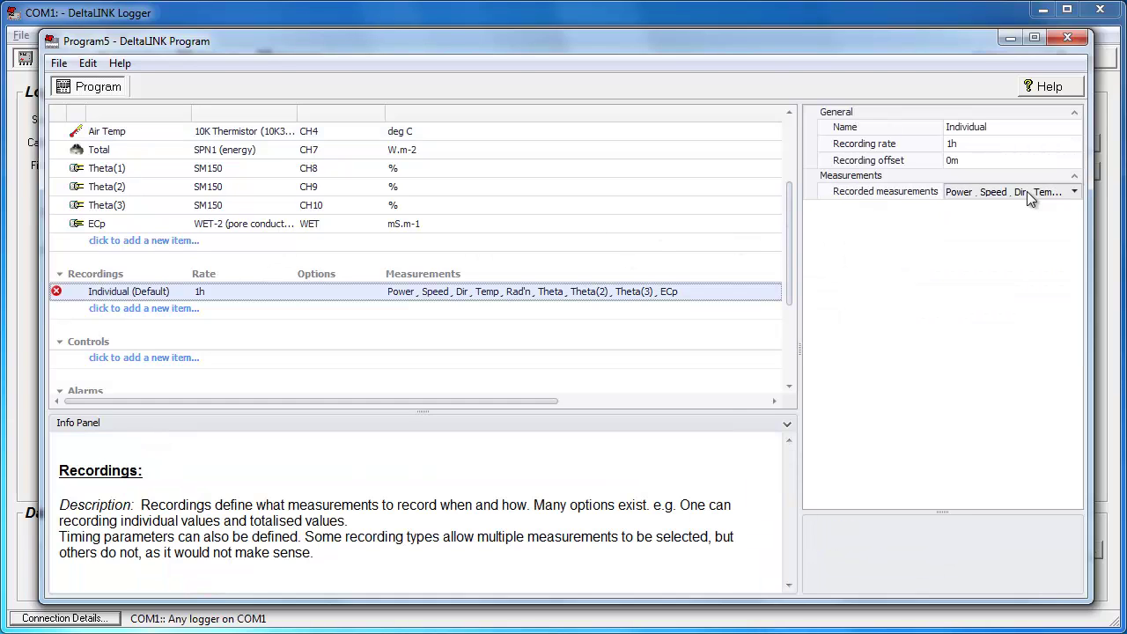
click(1080, 192)
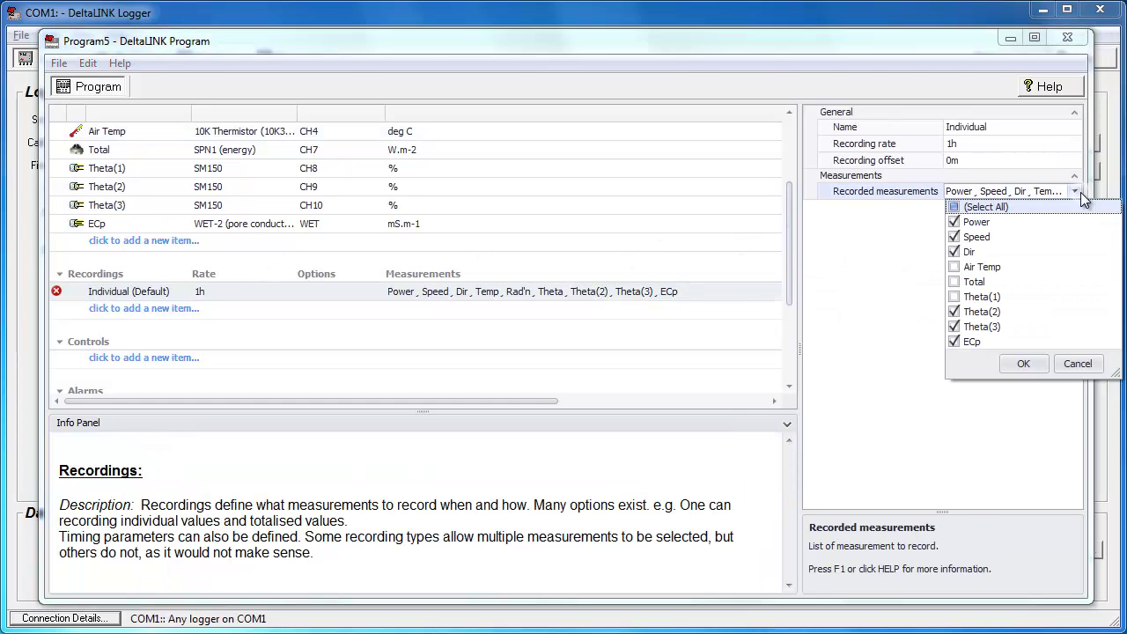
click(967, 298)
click(957, 266)
click(956, 282)
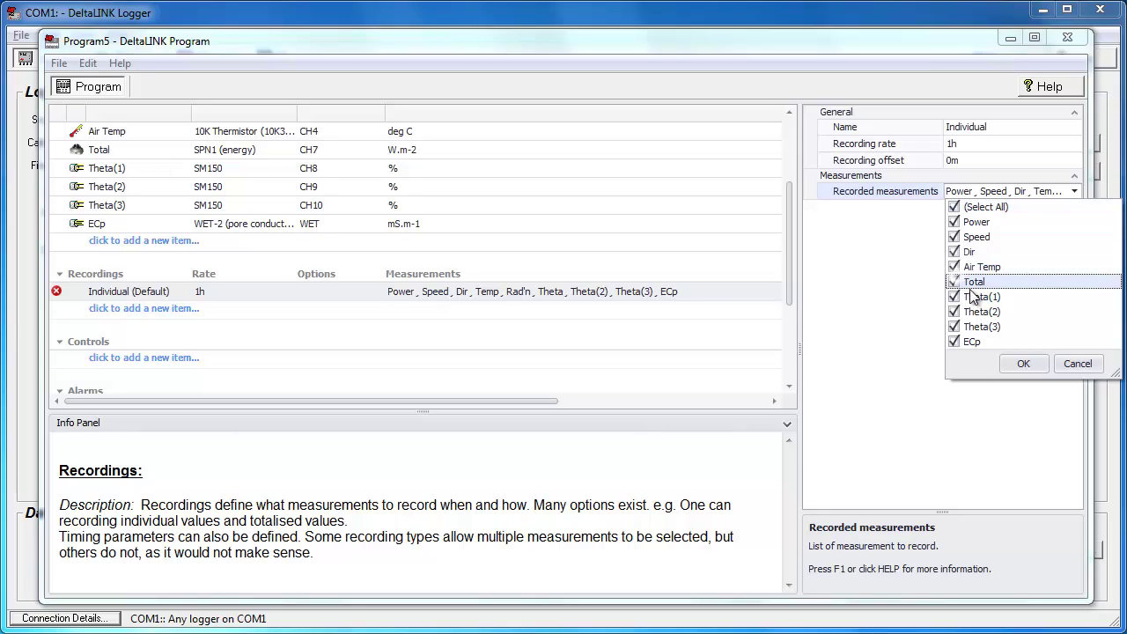
click(1017, 364)
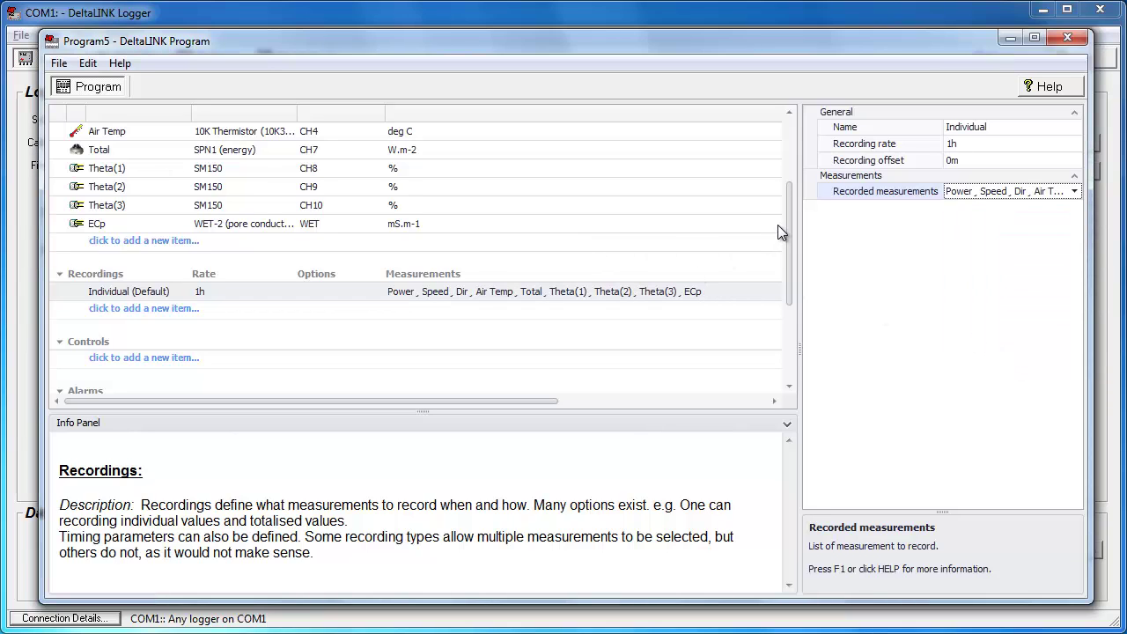
drag(782, 202, 781, 132)
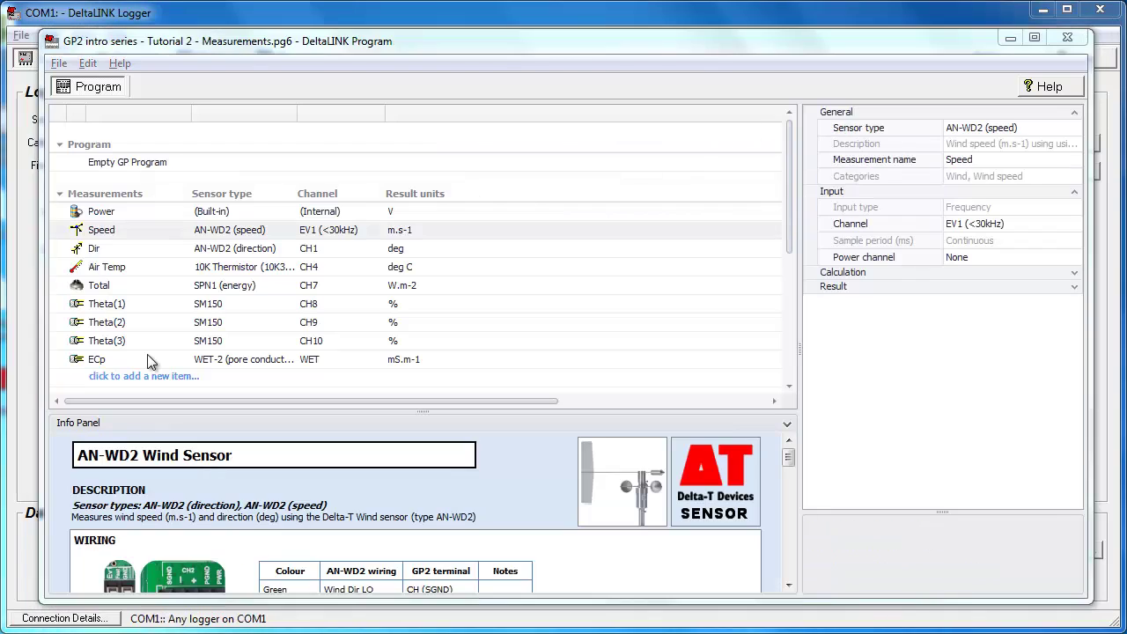
Step: In the DeltaLINK Logger window, start a new connection named GP2 Simluator that connects to the logger using Simulator
click(26, 537)
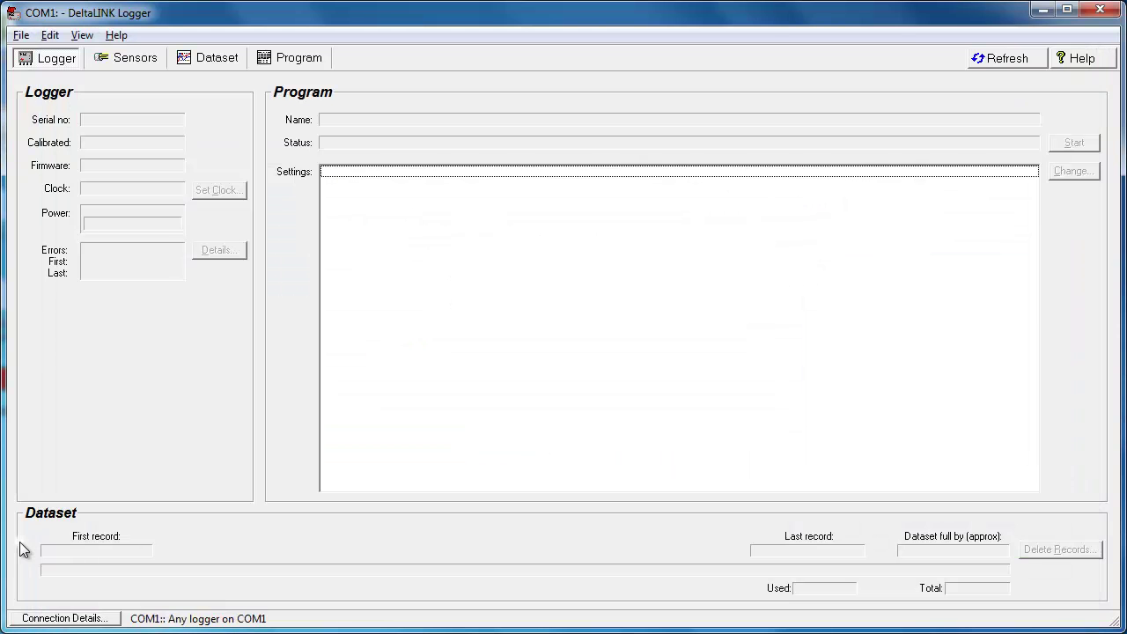
click(86, 621)
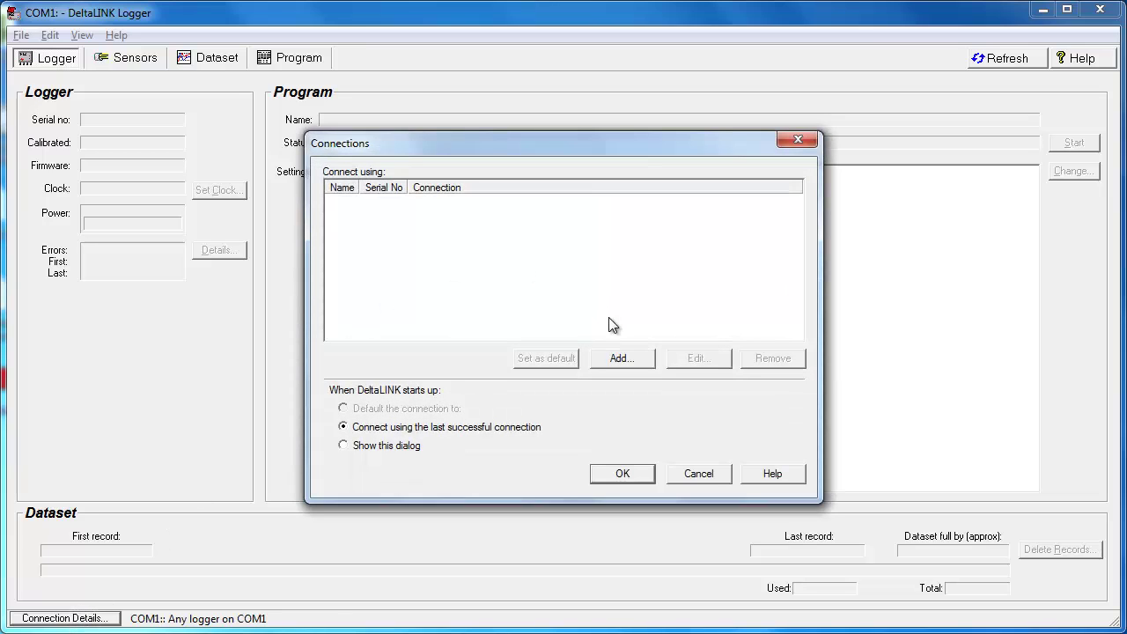
click(620, 357)
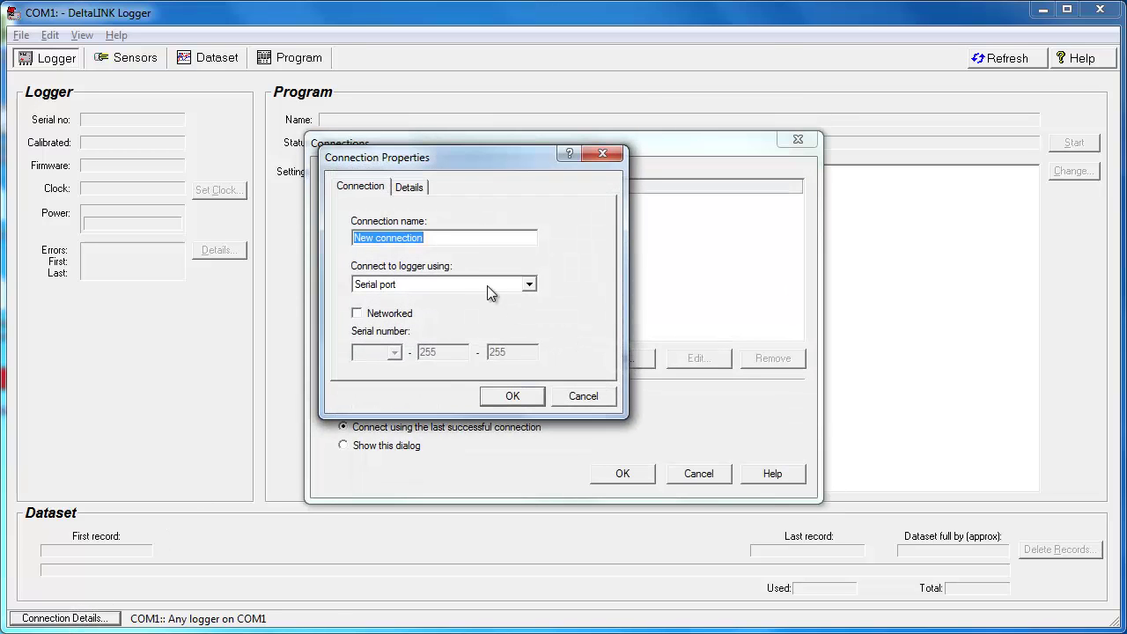
text(GP2 )
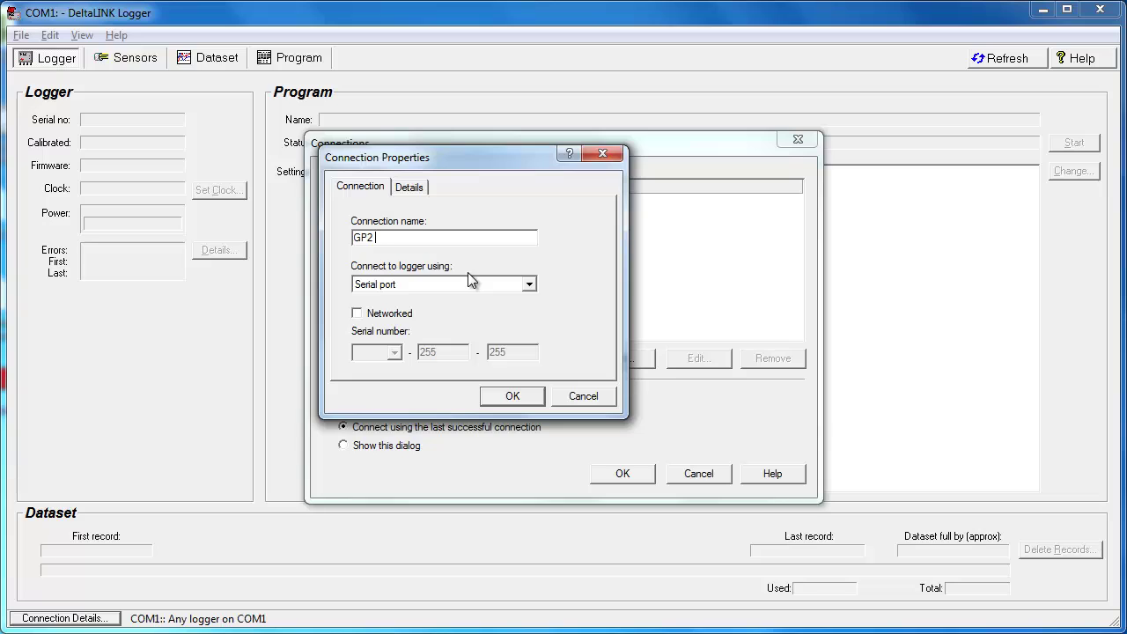
text(Simluator)
click(529, 284)
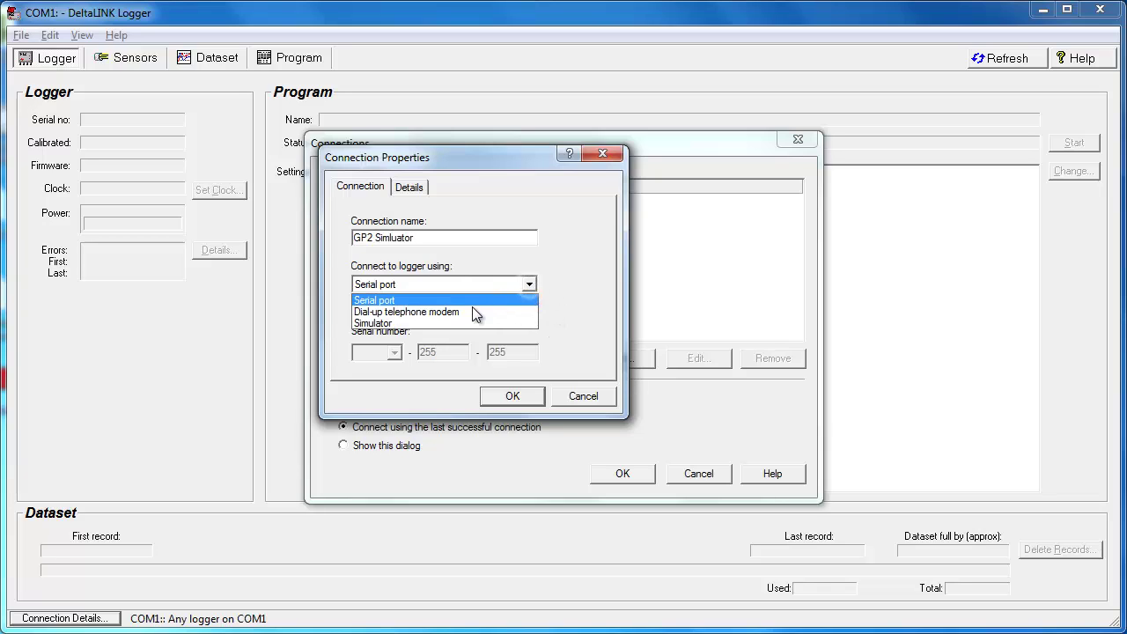
click(454, 324)
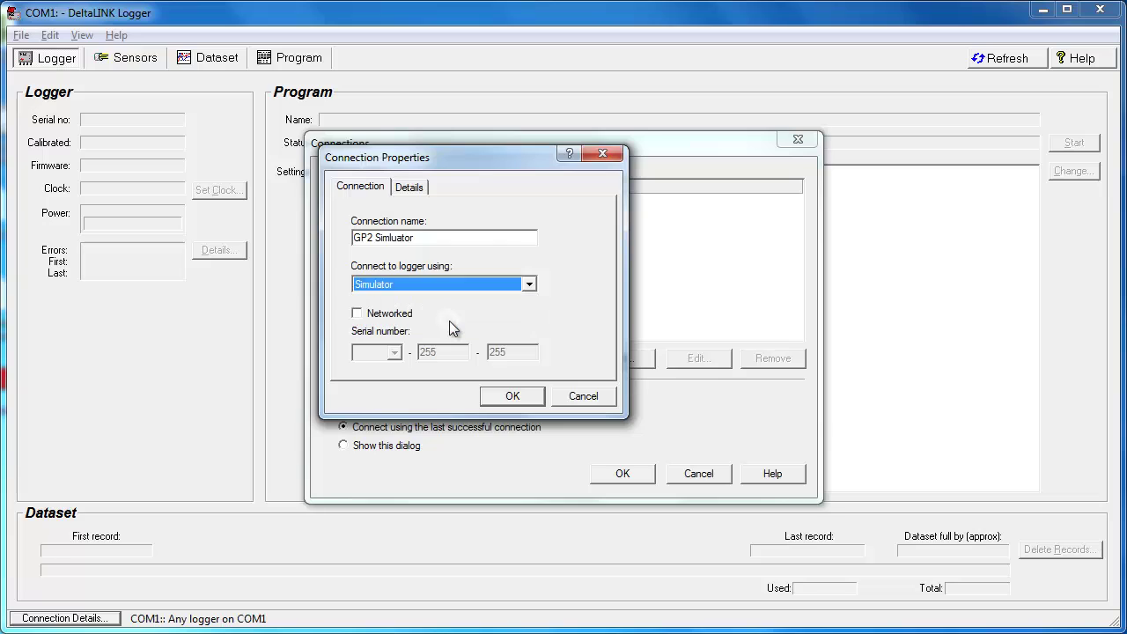
Step: Set the new connection's simulator model to GP2 simulator and accept the connection properties
click(410, 188)
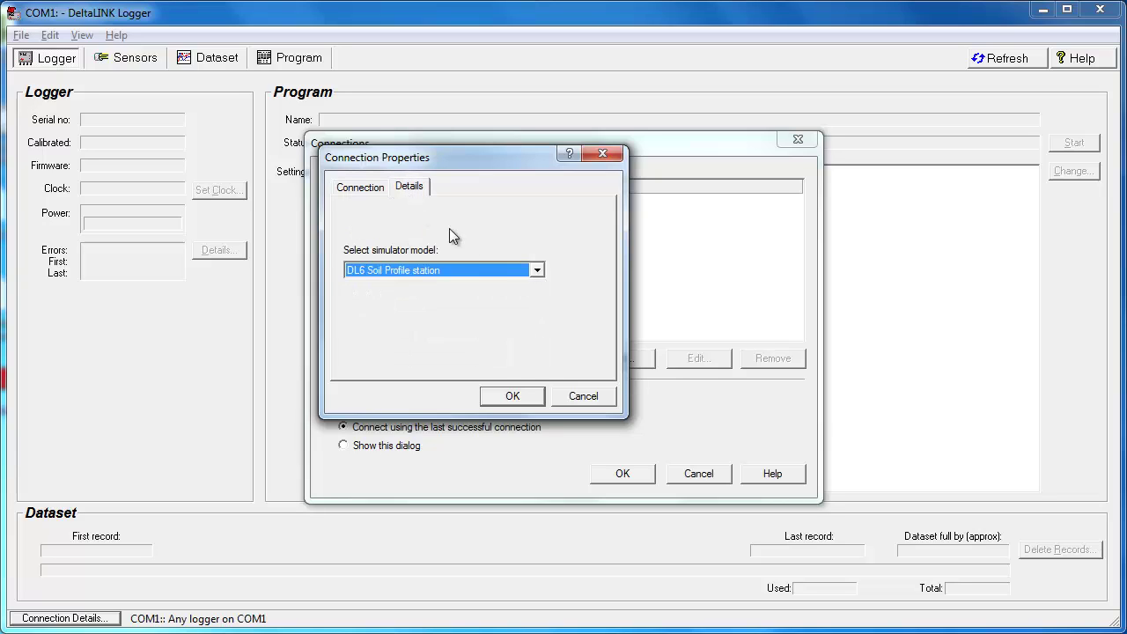
click(538, 272)
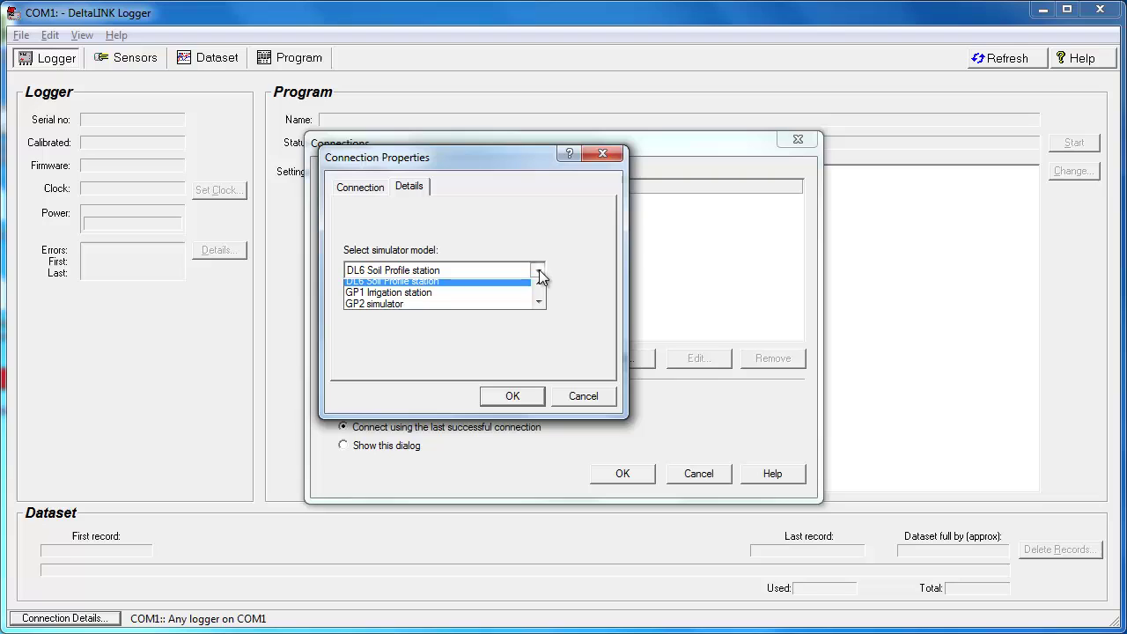
click(441, 310)
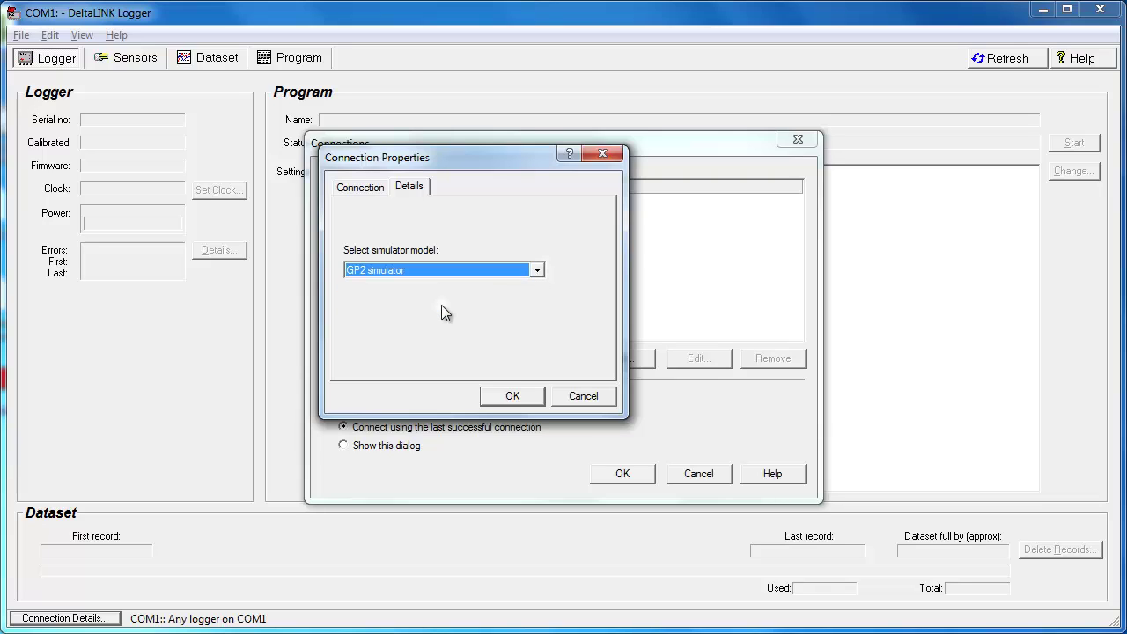
click(528, 398)
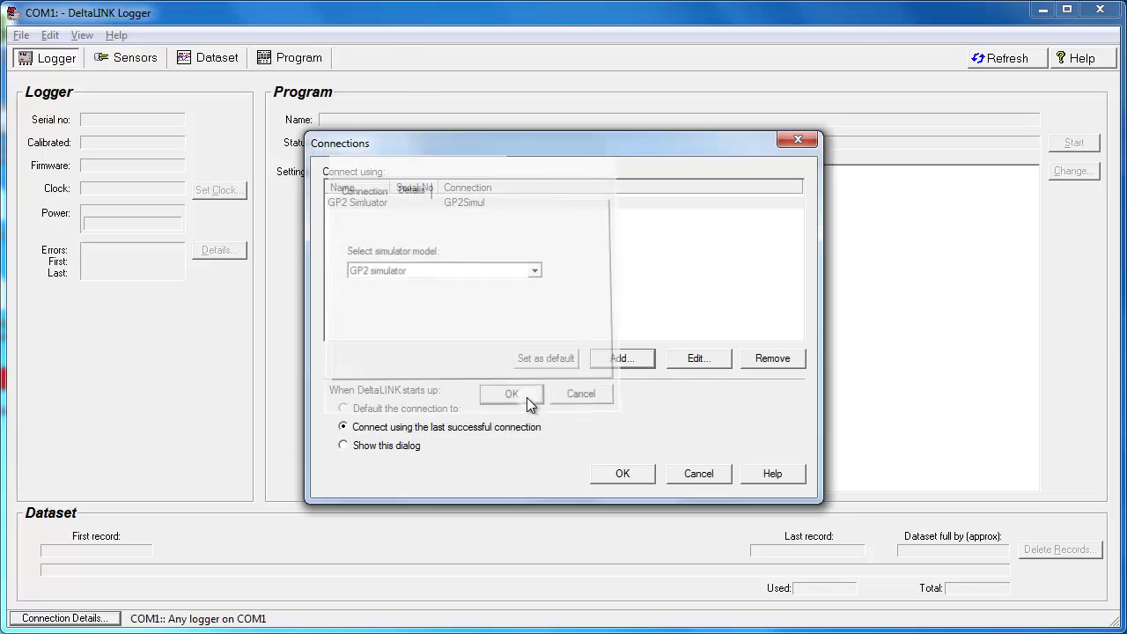
Step: Connect using GP2 Simluator and bring the GP2 simulator window in front of the logger window
click(373, 208)
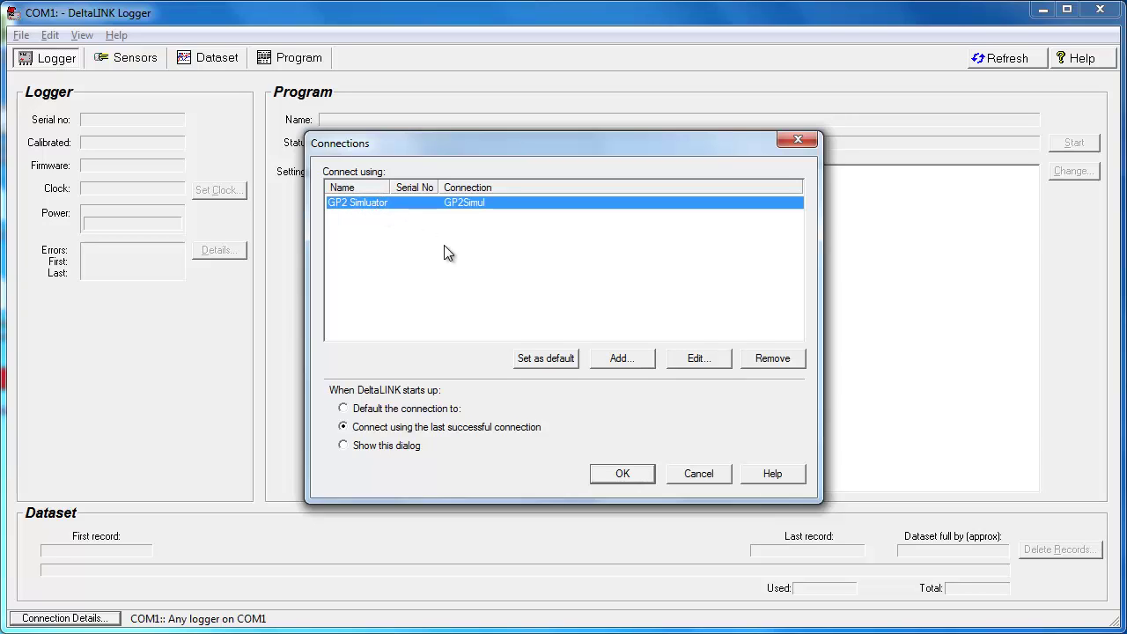
click(617, 474)
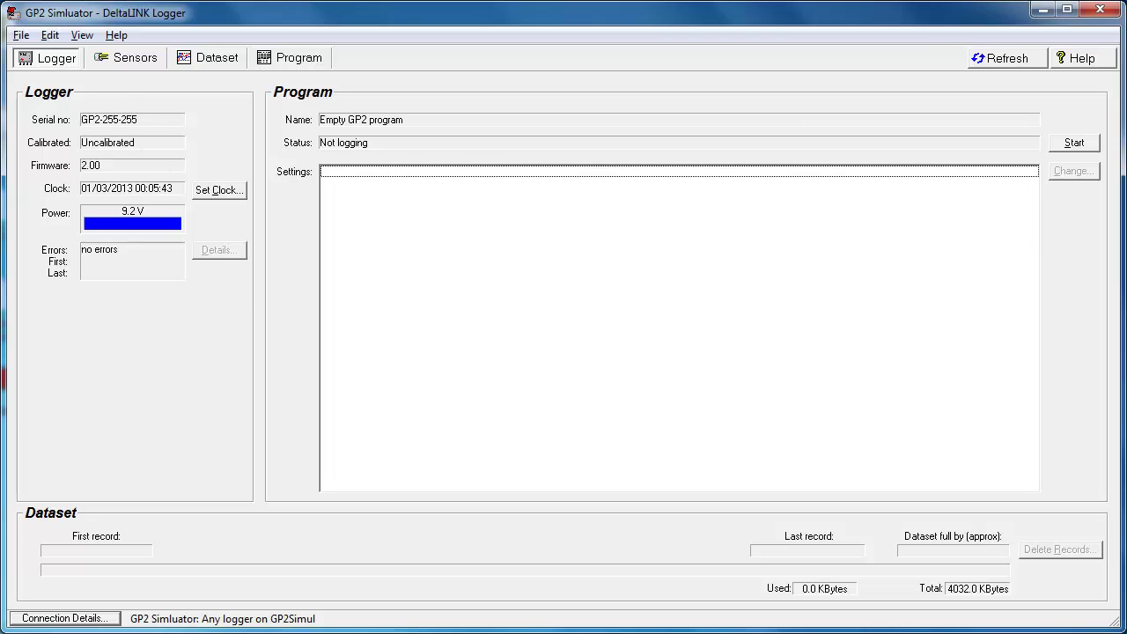
key(alt+Tab)
drag(195, 16, 214, 24)
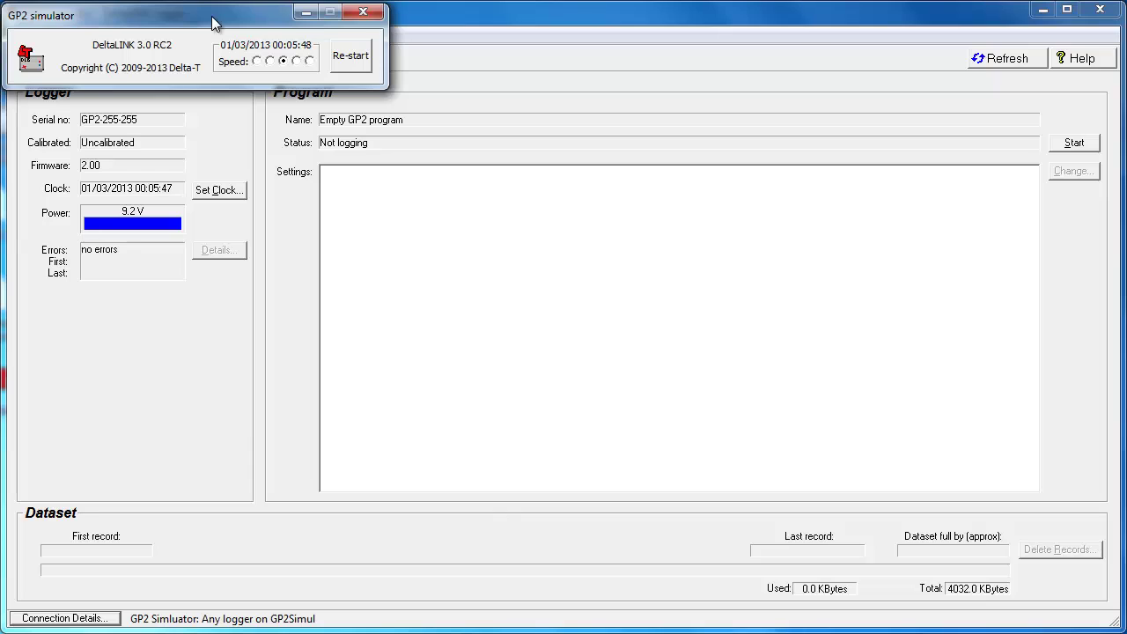
Step: Switch to the DeltaLINK Program window and send the Tutorial 2 measurements program to the logger through the GP2 Simluator connection
drag(216, 10, 128, 0)
key(alt+Tab)
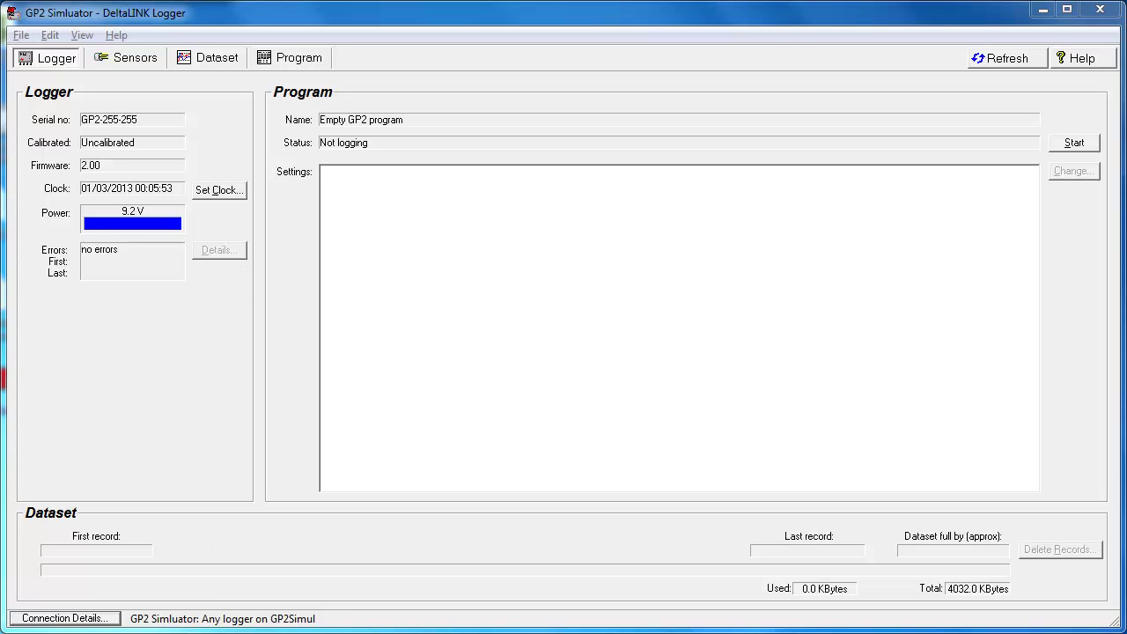
click(149, 618)
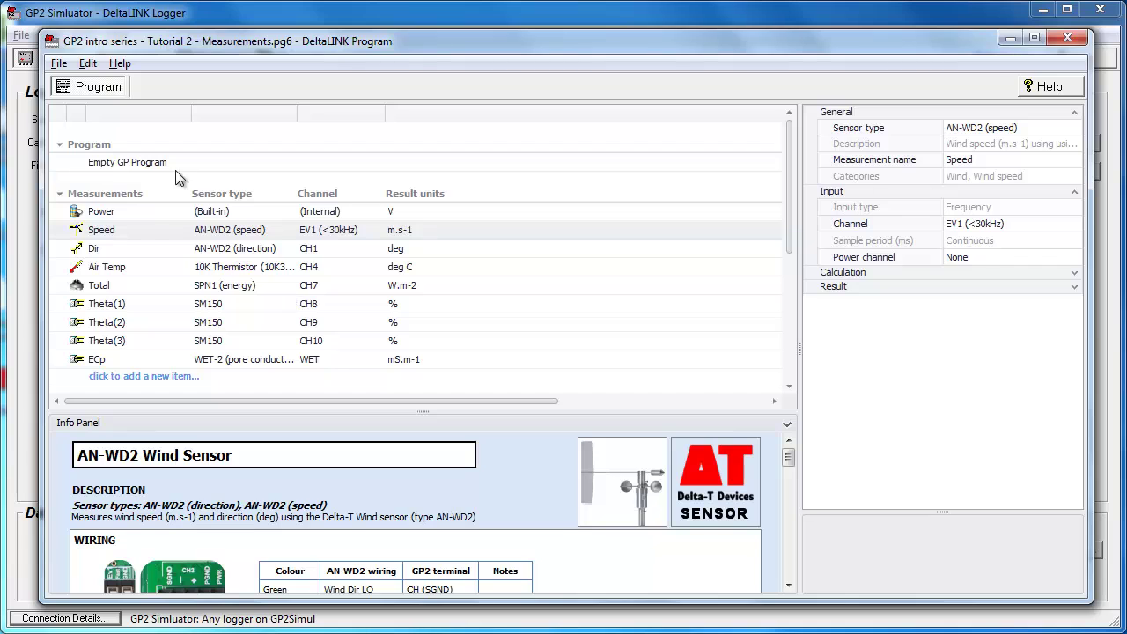
click(59, 63)
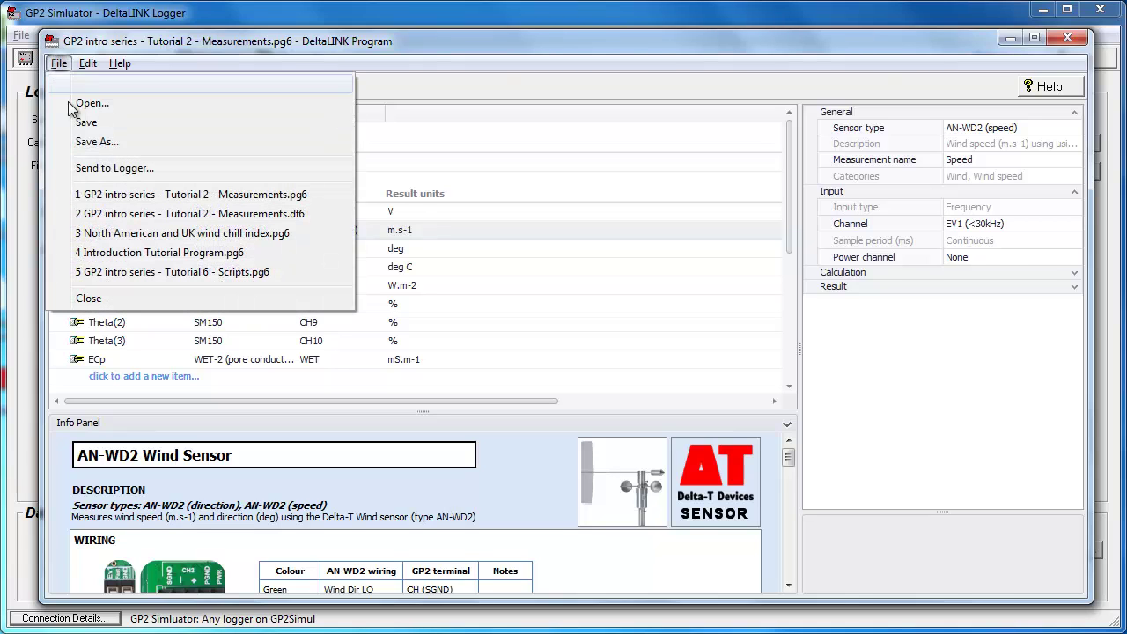
click(112, 171)
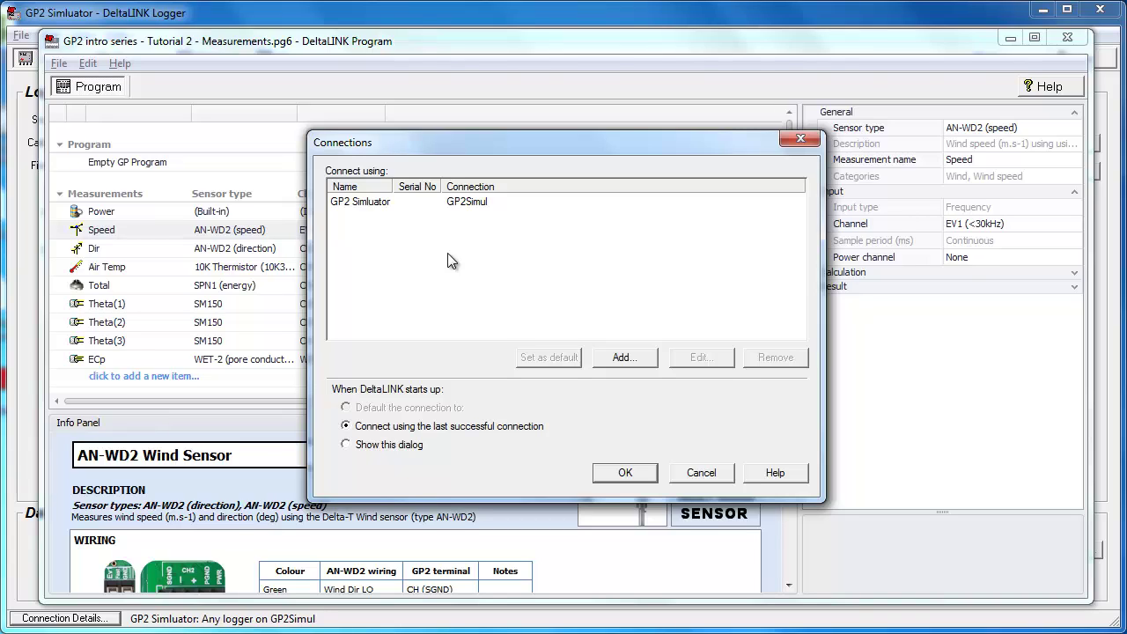
click(372, 202)
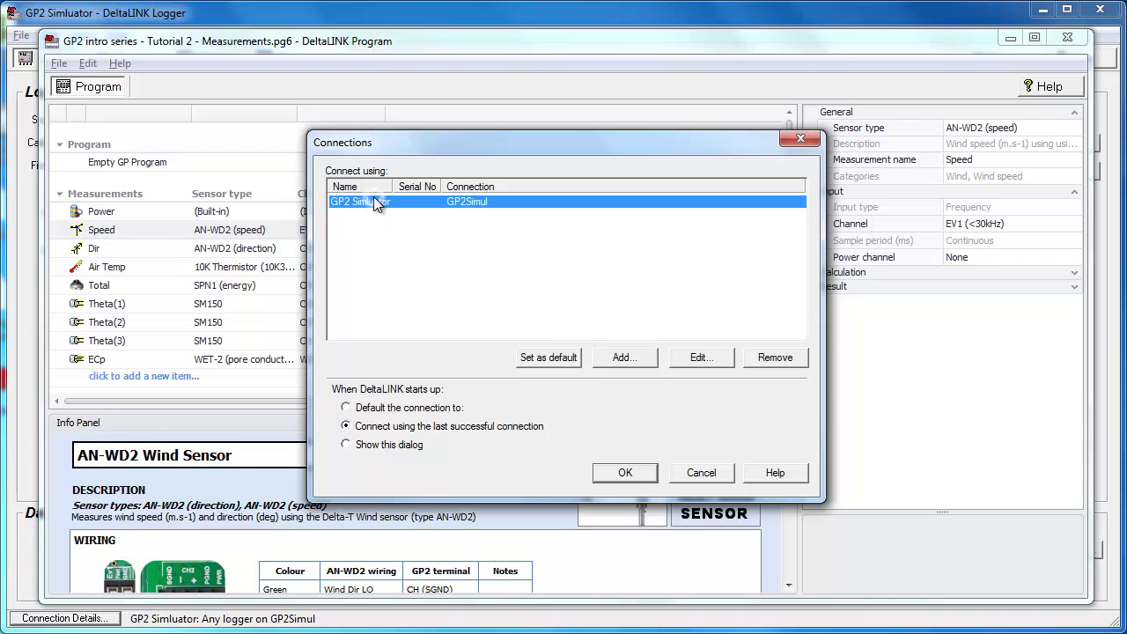
click(624, 472)
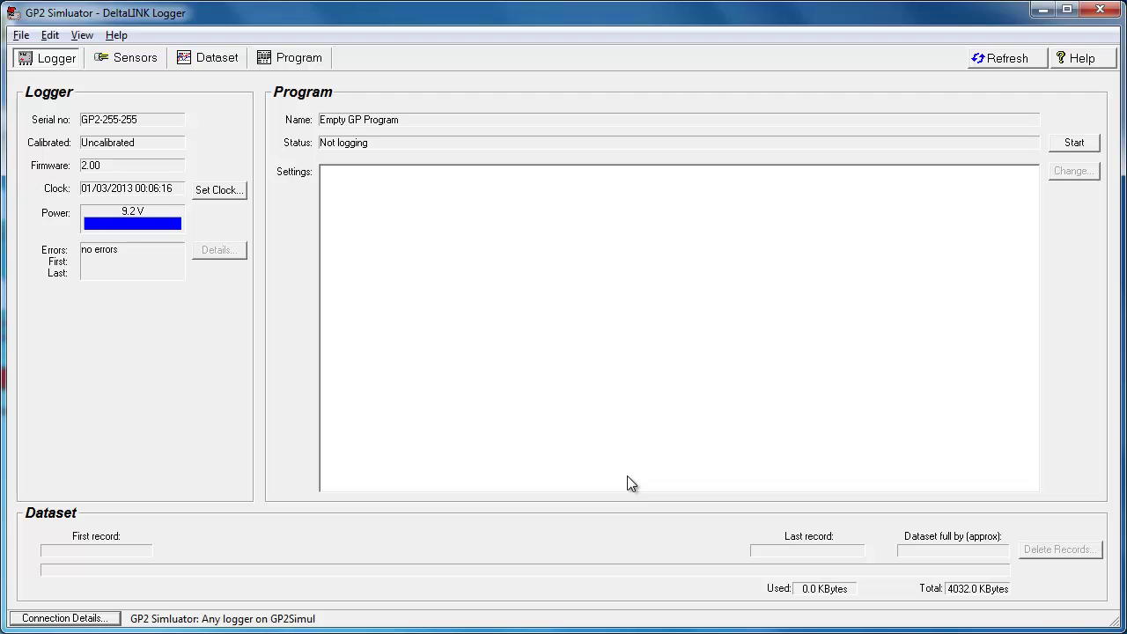
Step: Take live readings from all of the logger's sensors, and stop reading after several samples
click(135, 58)
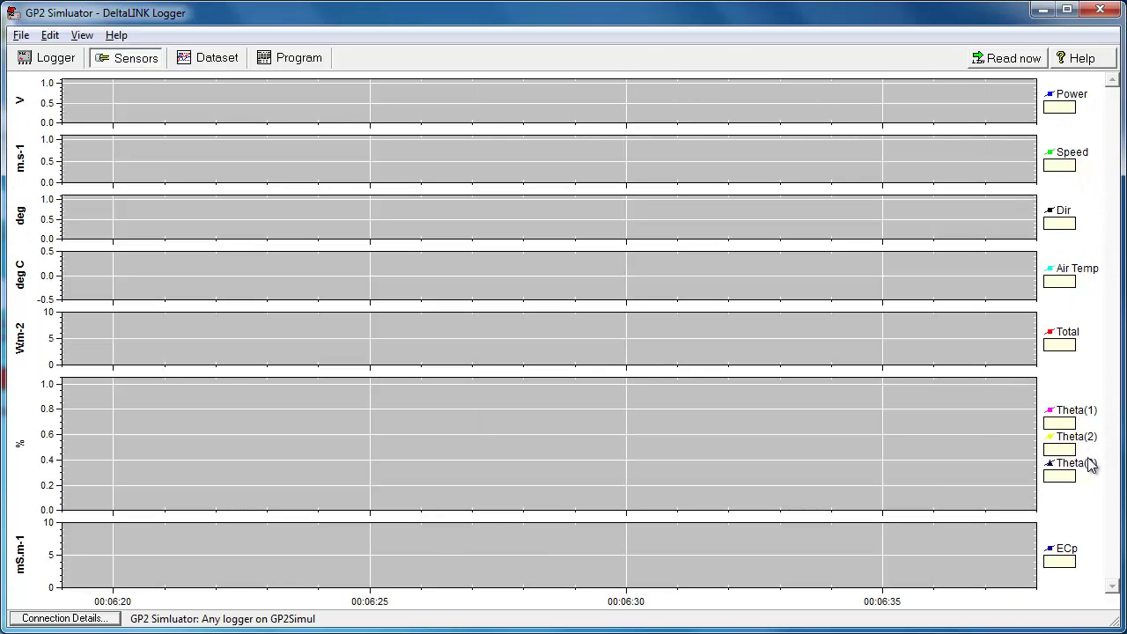
click(999, 58)
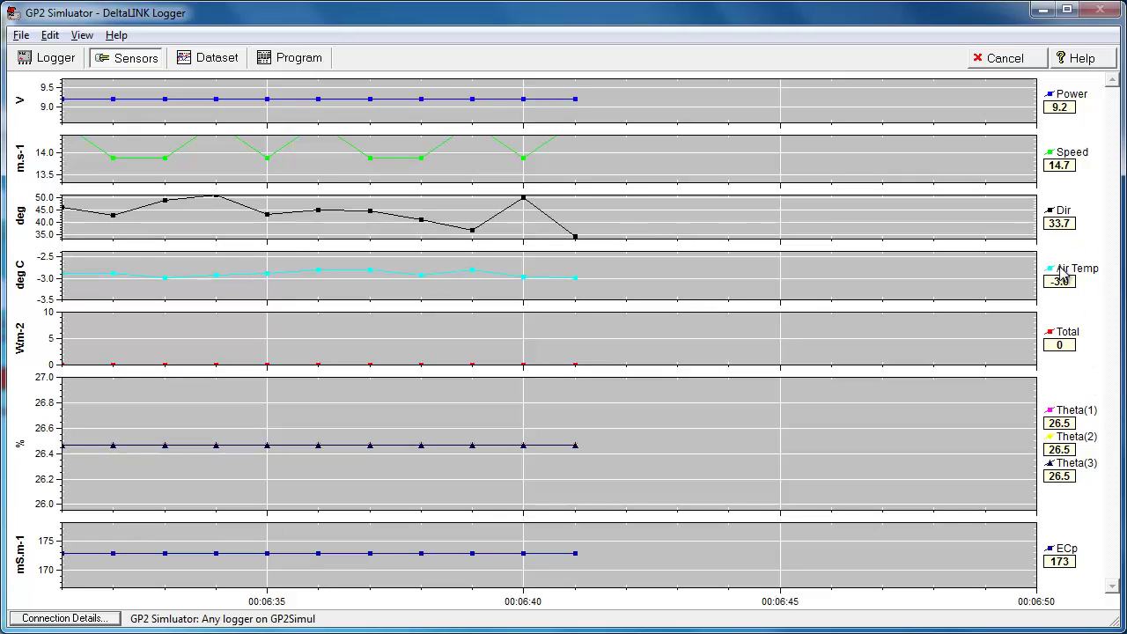
click(992, 57)
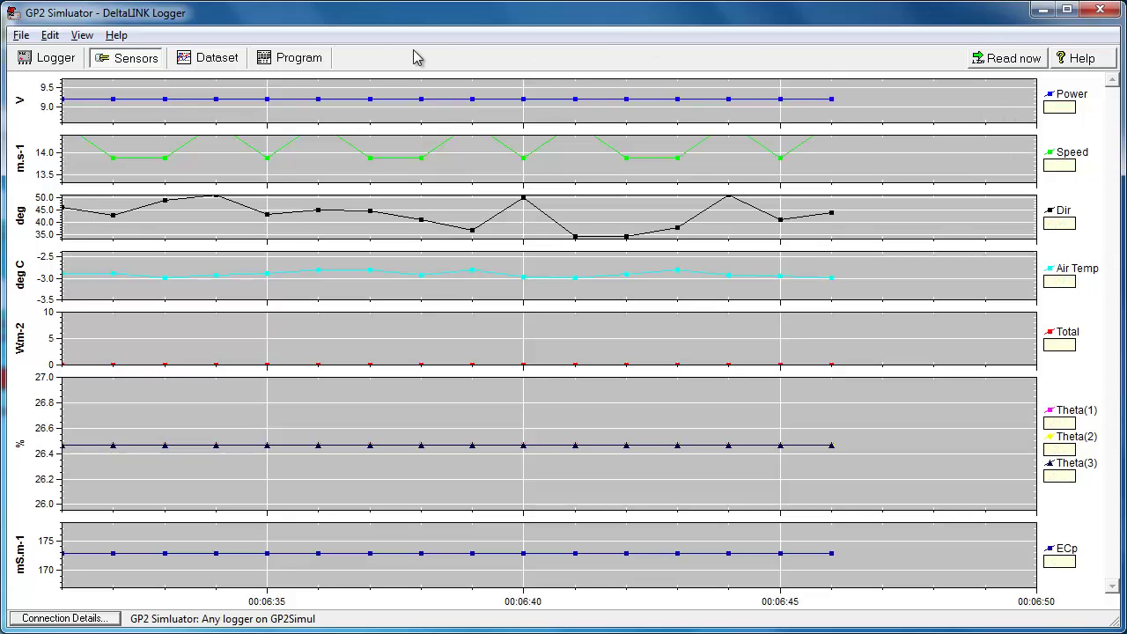
Step: Make the logger's program editable and add an Average calculation to its measurements
click(291, 62)
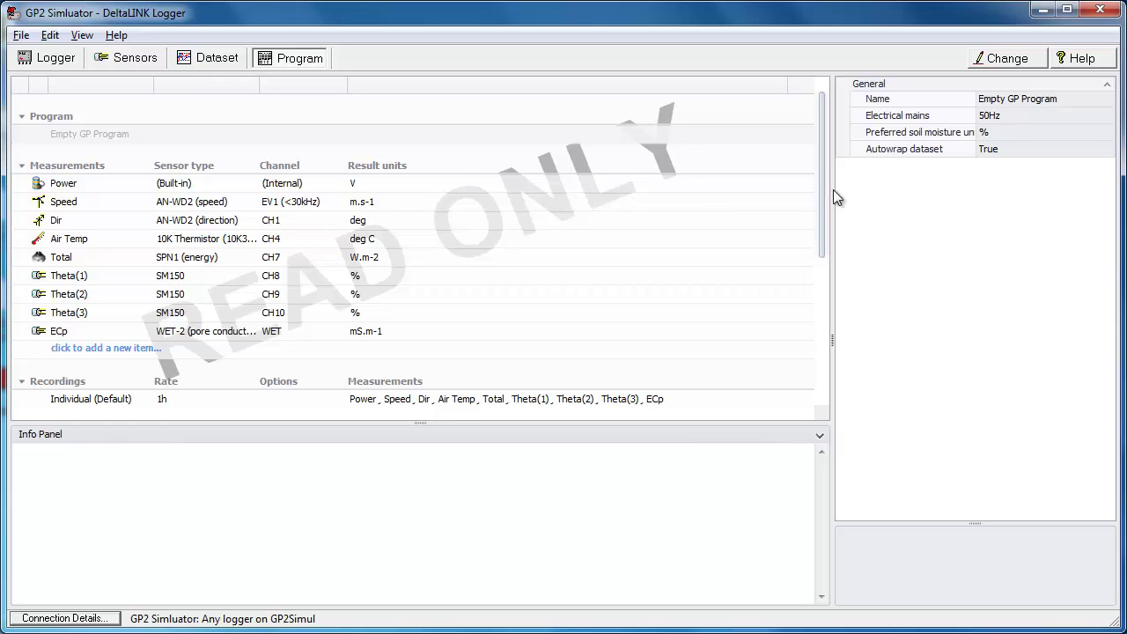
click(1002, 60)
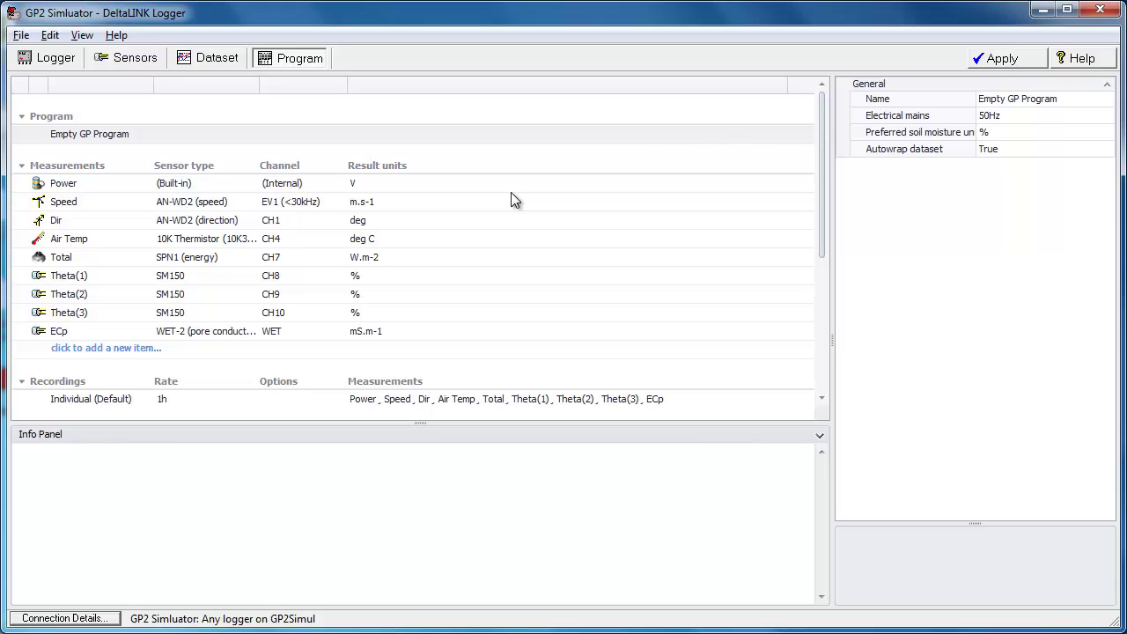
click(65, 347)
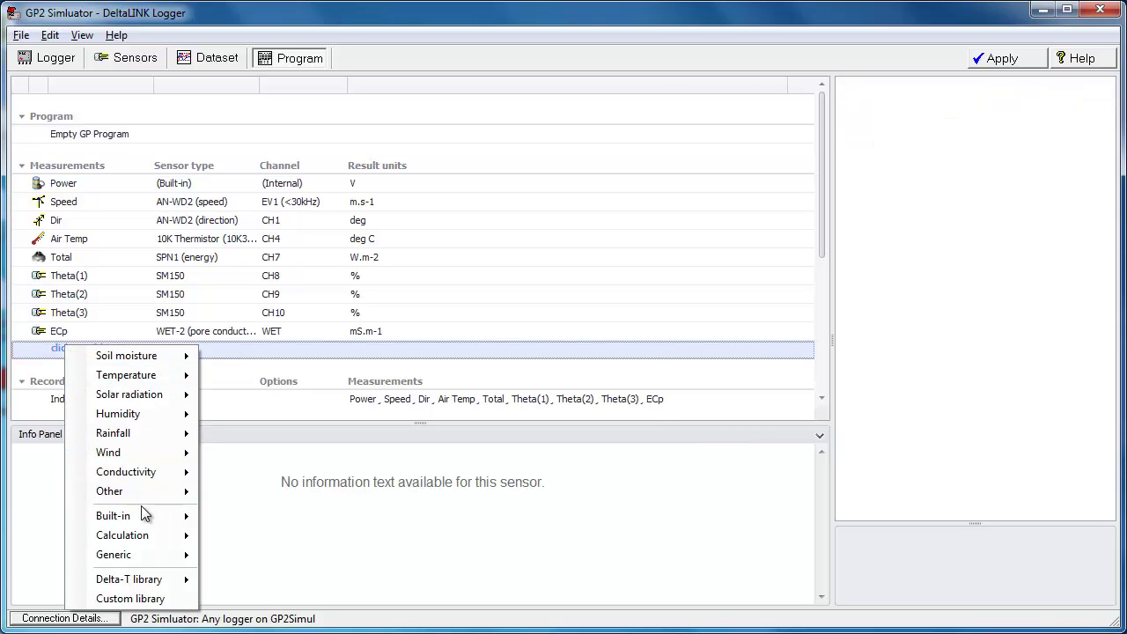
mouse_move(147, 536)
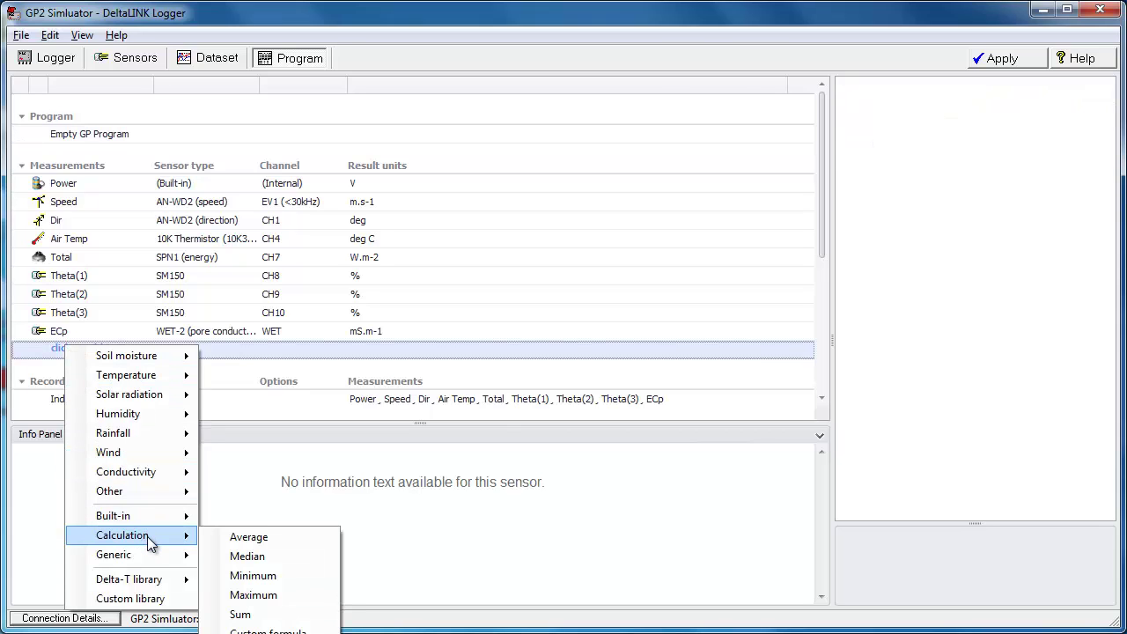
click(244, 541)
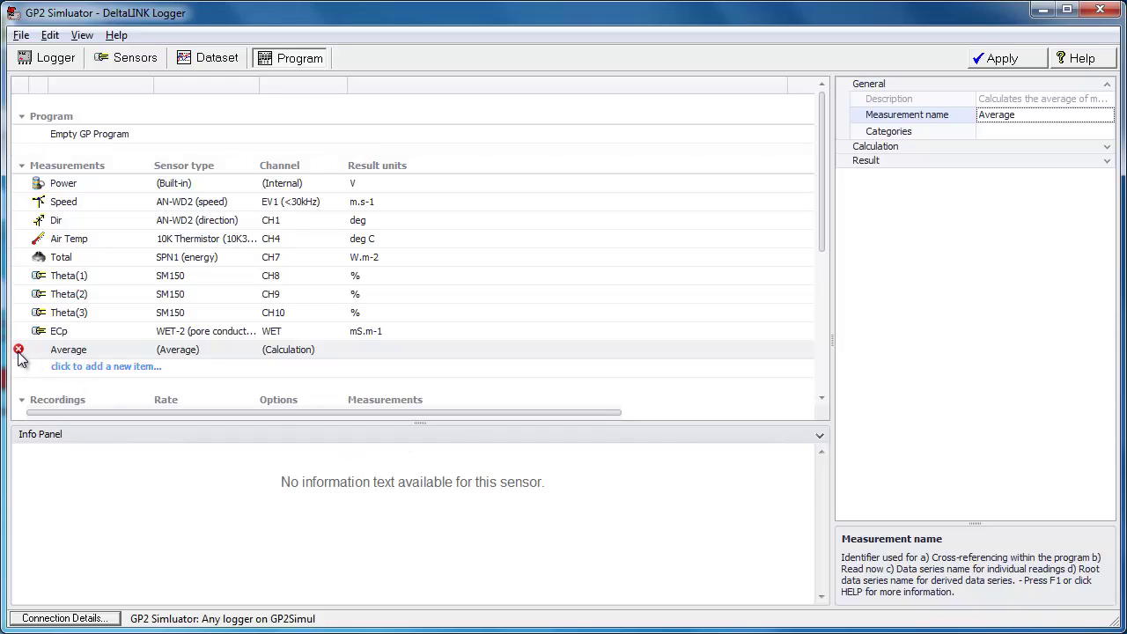
Step: Check the Average measurement's validation errors and set its result units to % Avg
mouse_move(18, 351)
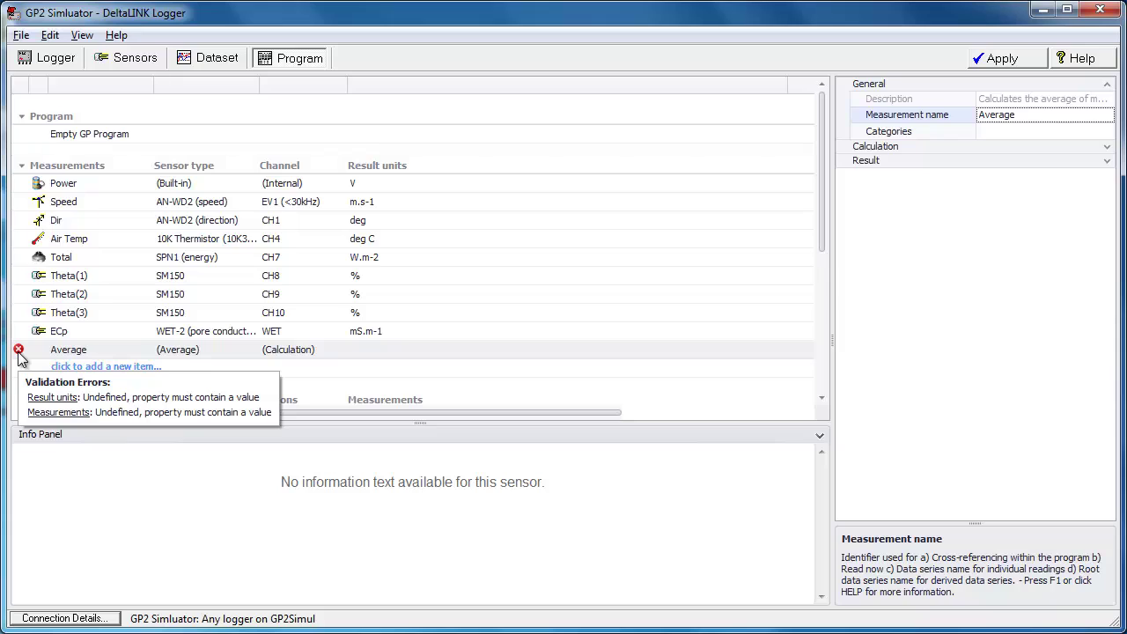
click(1108, 147)
click(1110, 149)
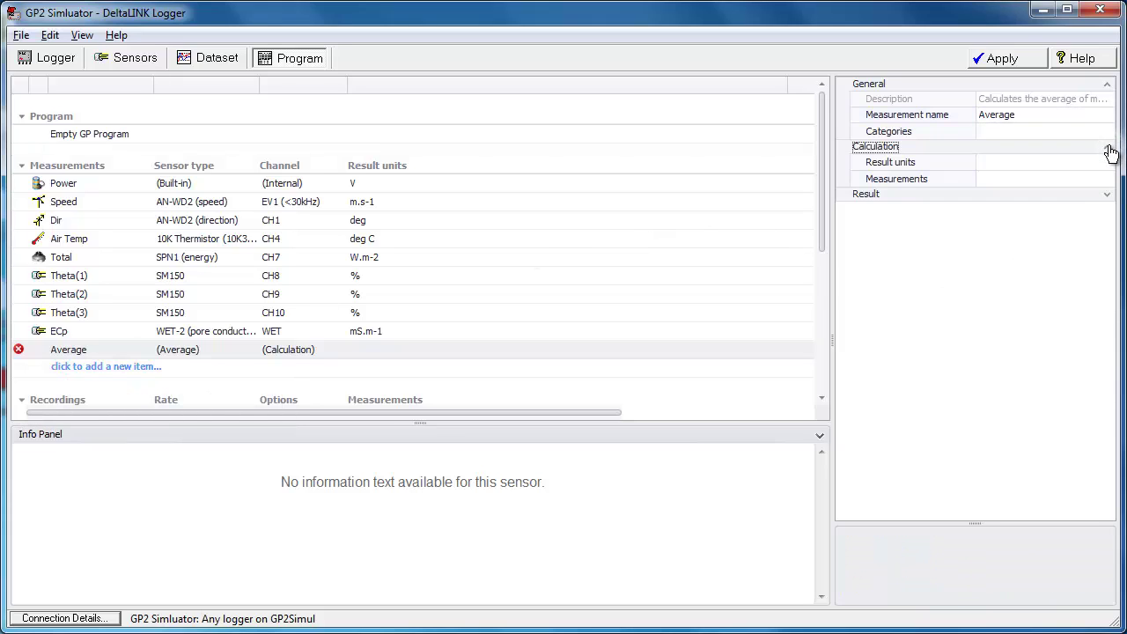
click(1109, 163)
click(1088, 161)
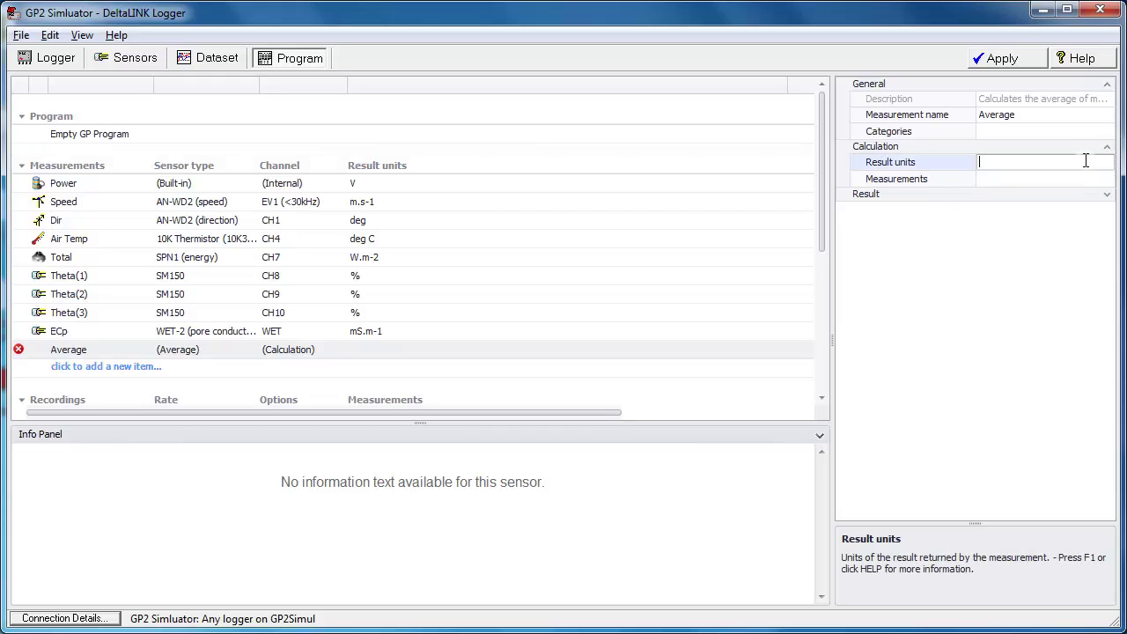
text(% Avg)
key(Return)
Step: Set the Average calculation to use Theta(1), Theta(2) and Theta(3), and apply the changed program to the logger
click(1107, 179)
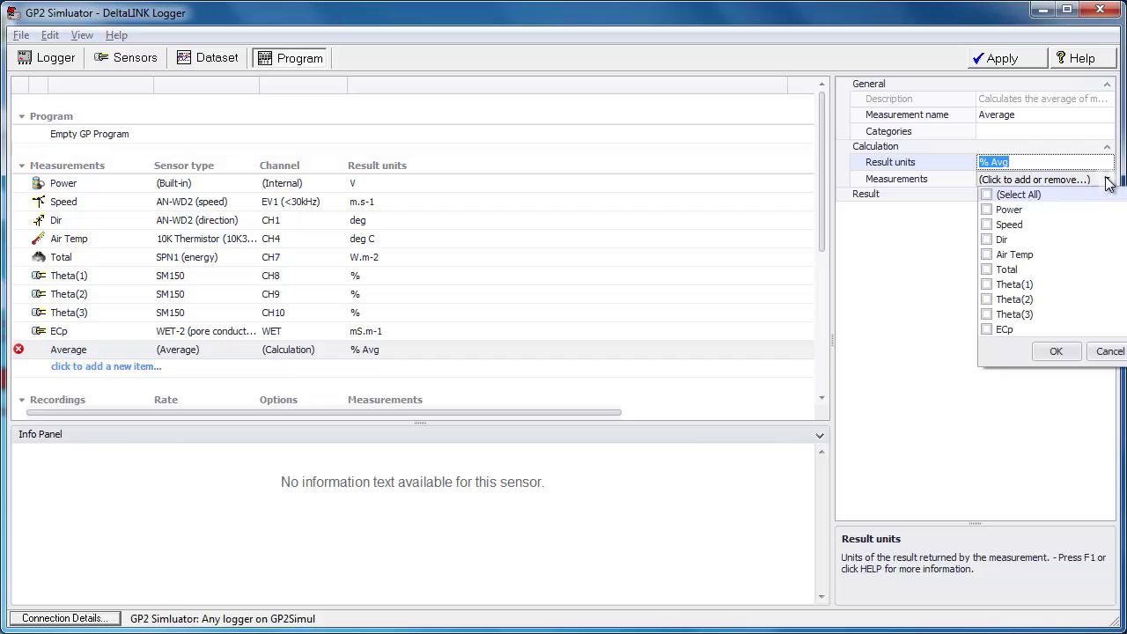
click(1018, 286)
click(1015, 300)
click(1016, 314)
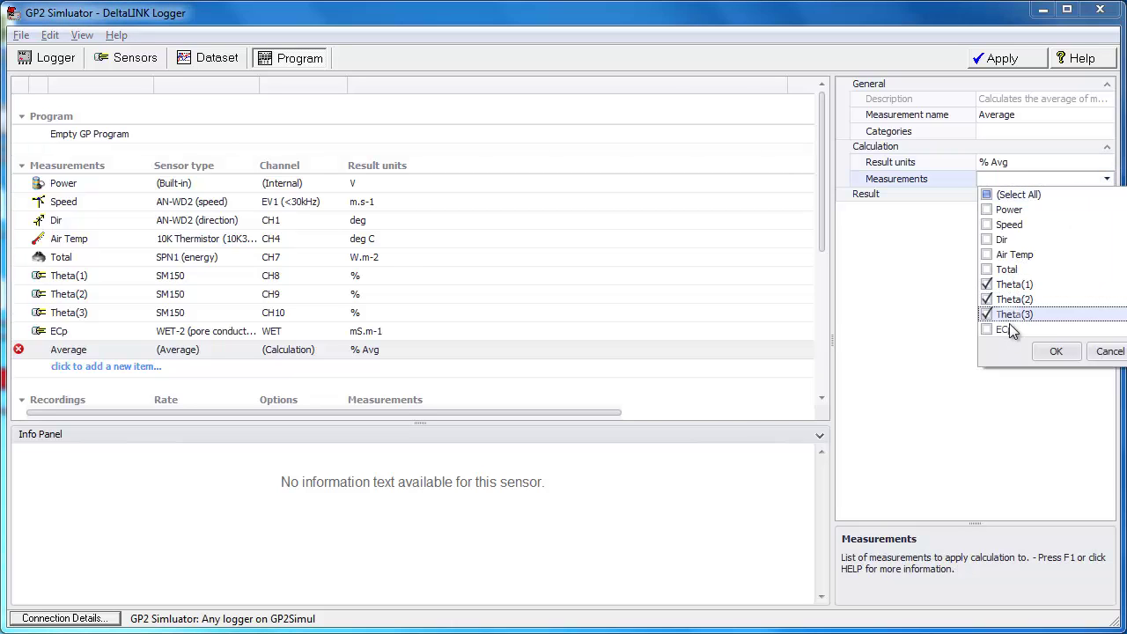
click(1047, 352)
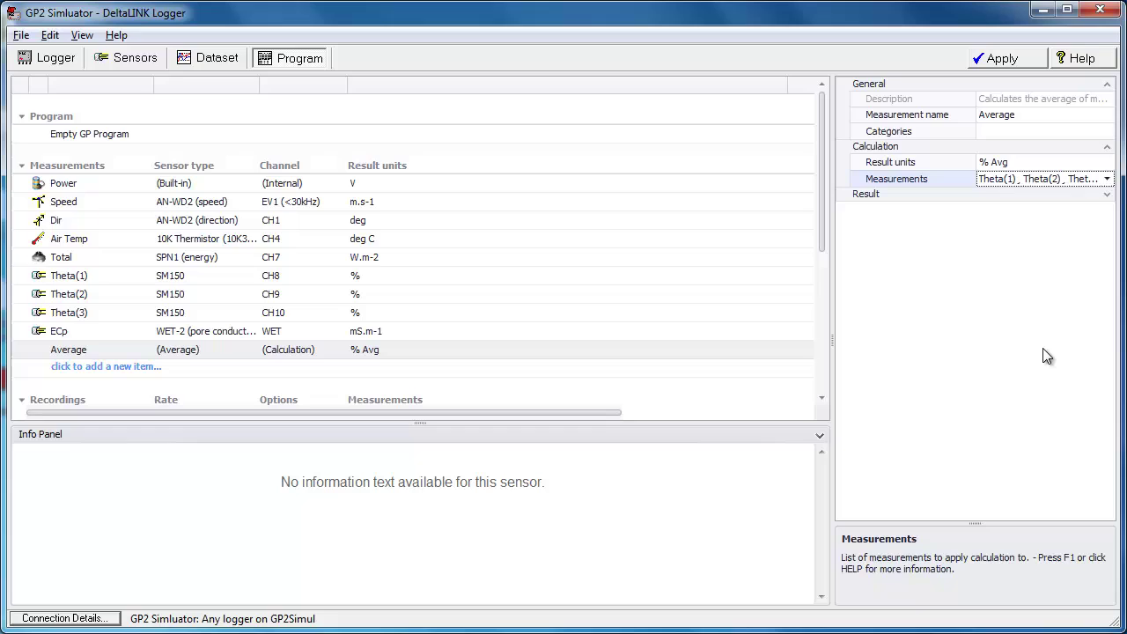
click(995, 60)
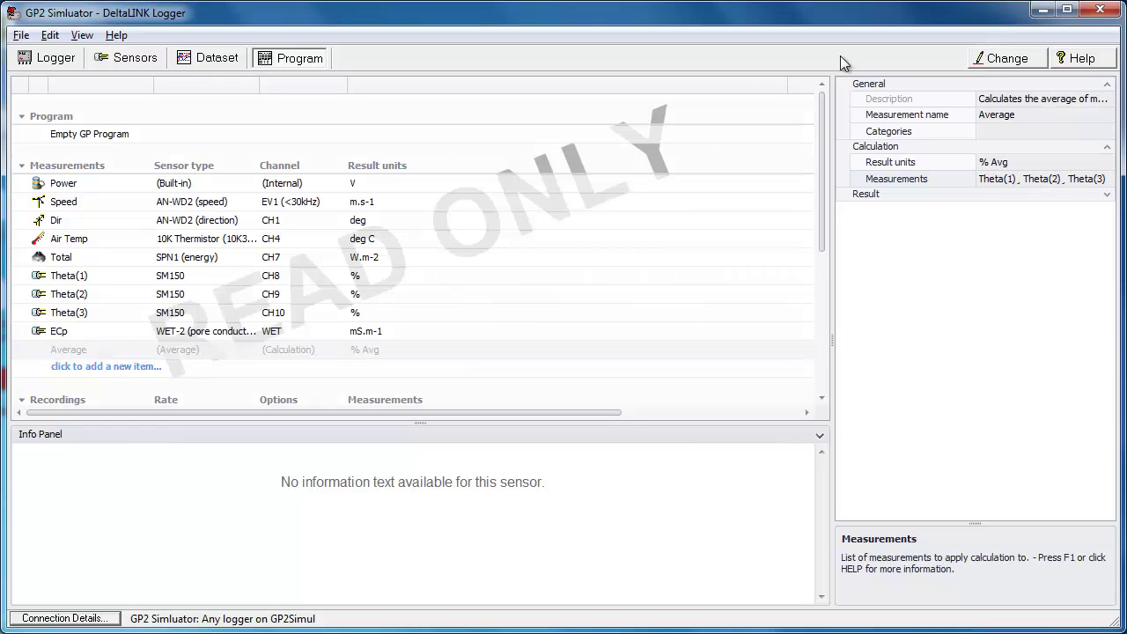
Step: Take live sensor readings that include the new Average measurement, and stop after several samples
click(136, 60)
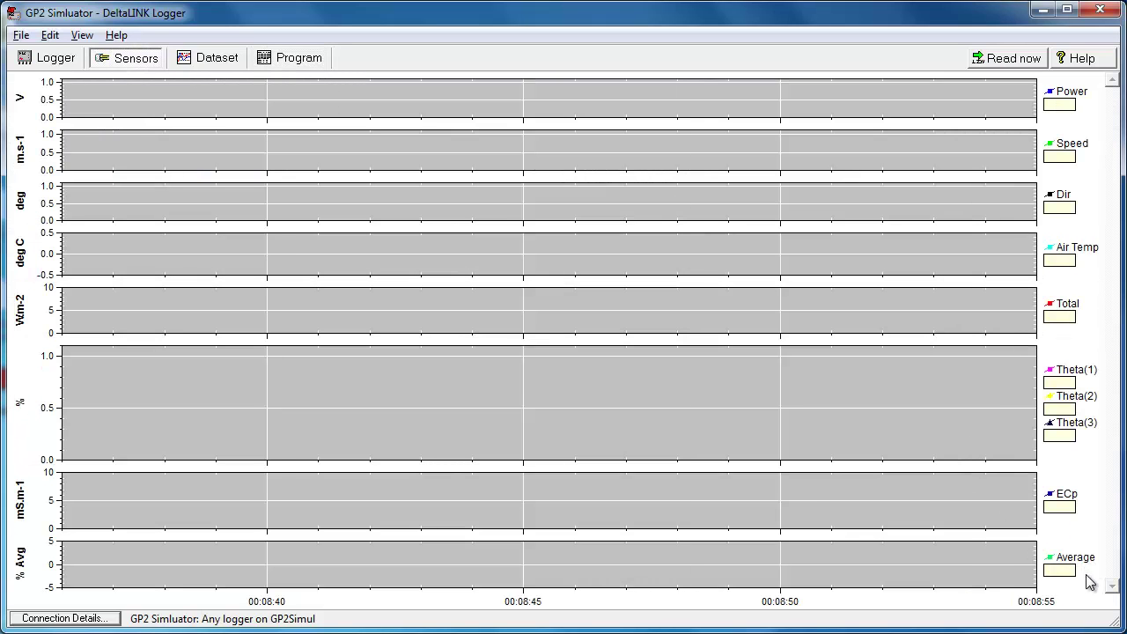
click(1001, 51)
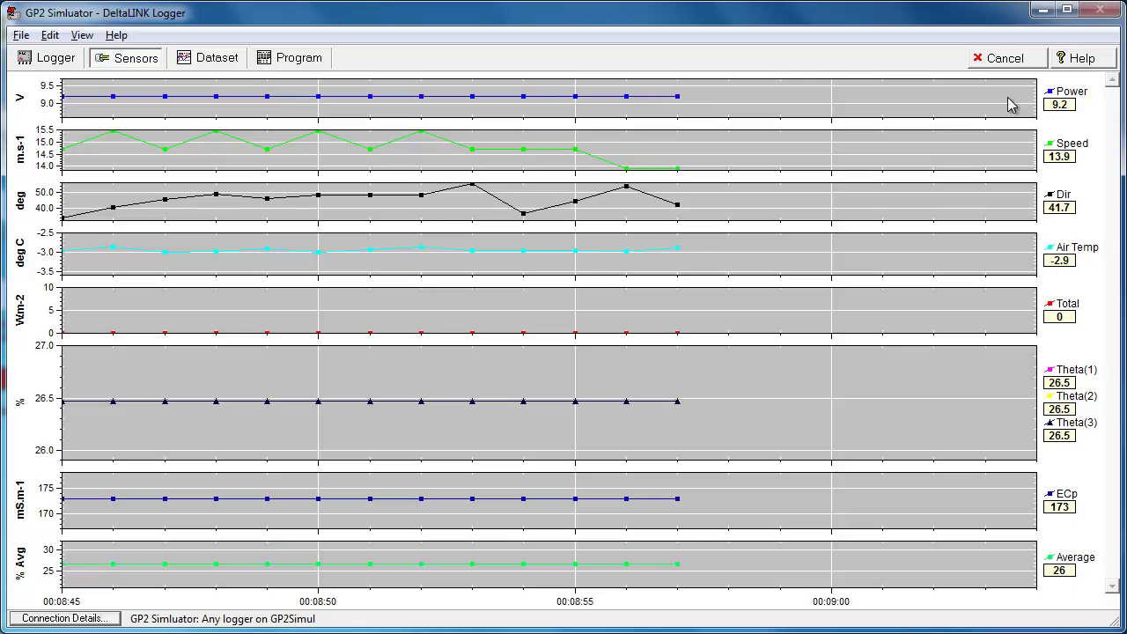
click(1000, 59)
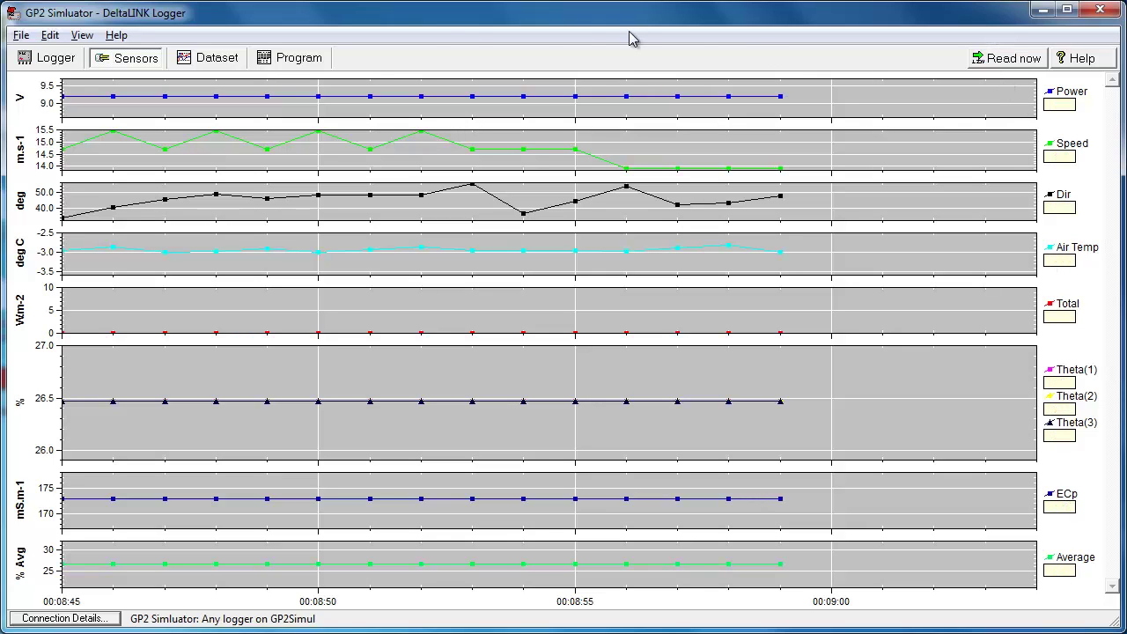
Step: Make the logger's program editable again and set the Average measurement's result minimum to 0 and maximum to 100
click(292, 60)
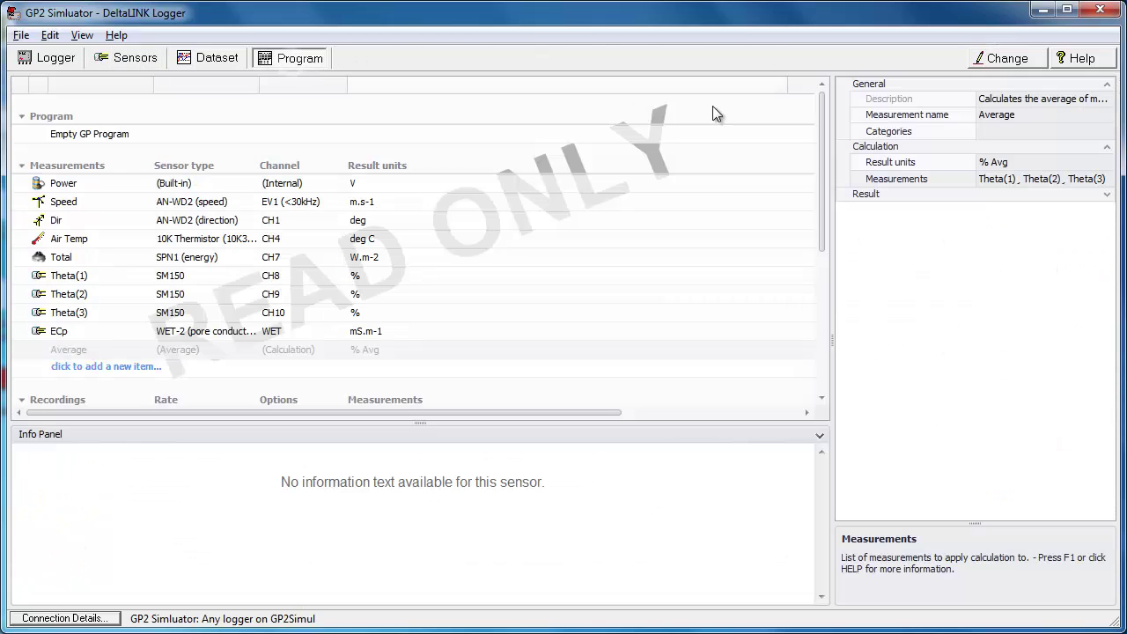
click(974, 63)
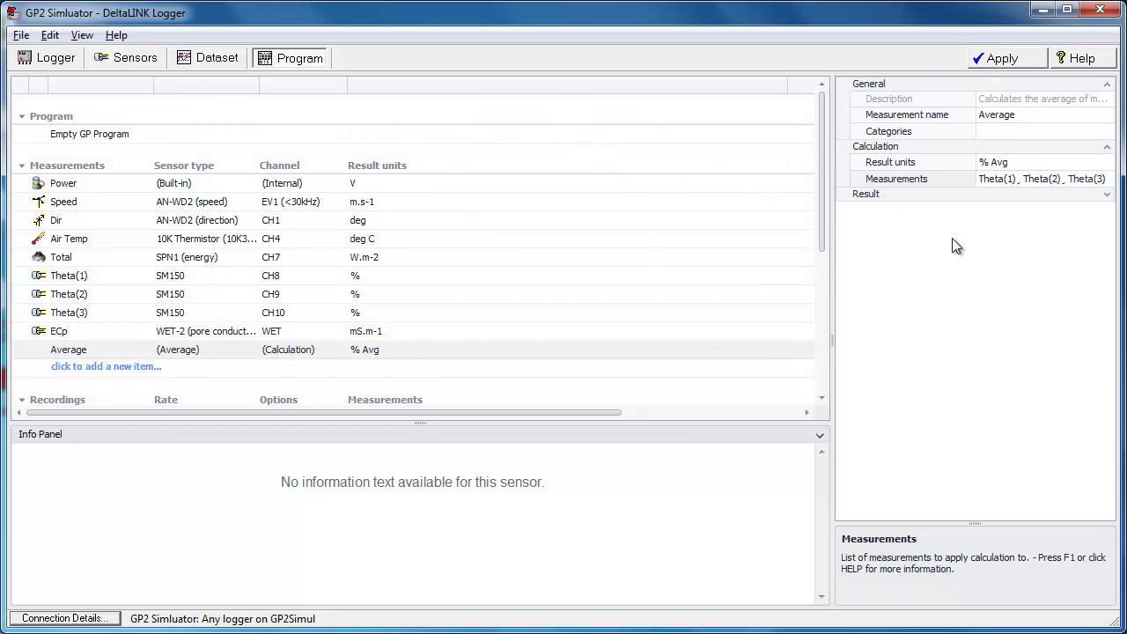
click(1107, 197)
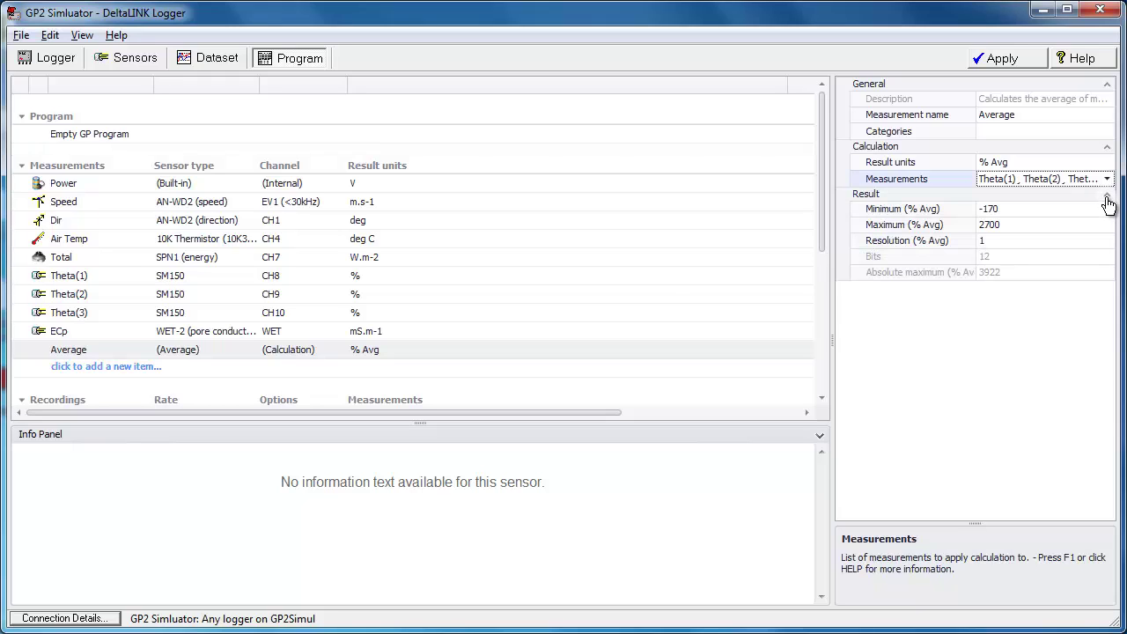
click(1030, 209)
click(1031, 210)
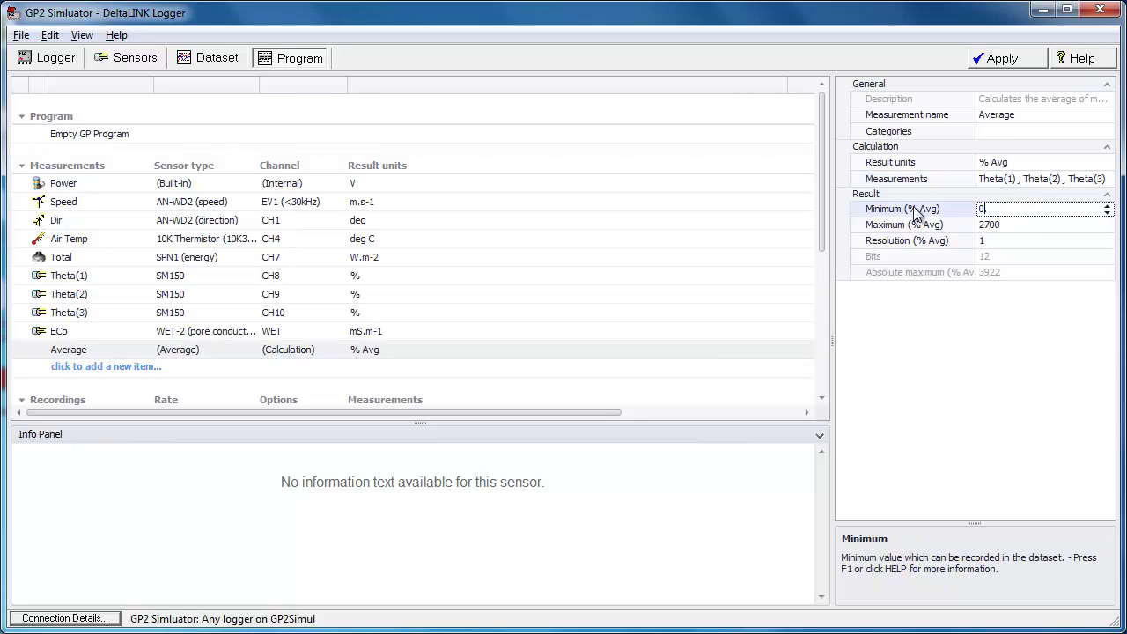
key(Return)
click(1014, 224)
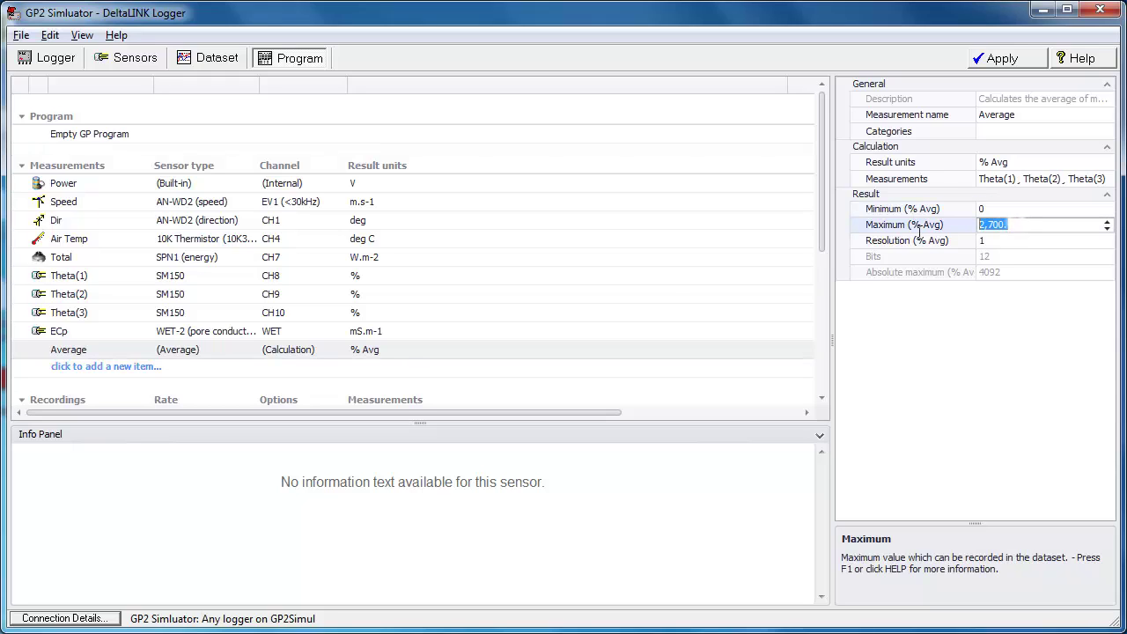
text(100)
key(Return)
Step: Set the result resolution of the Average measurement to 0.1
click(983, 243)
double_click(981, 242)
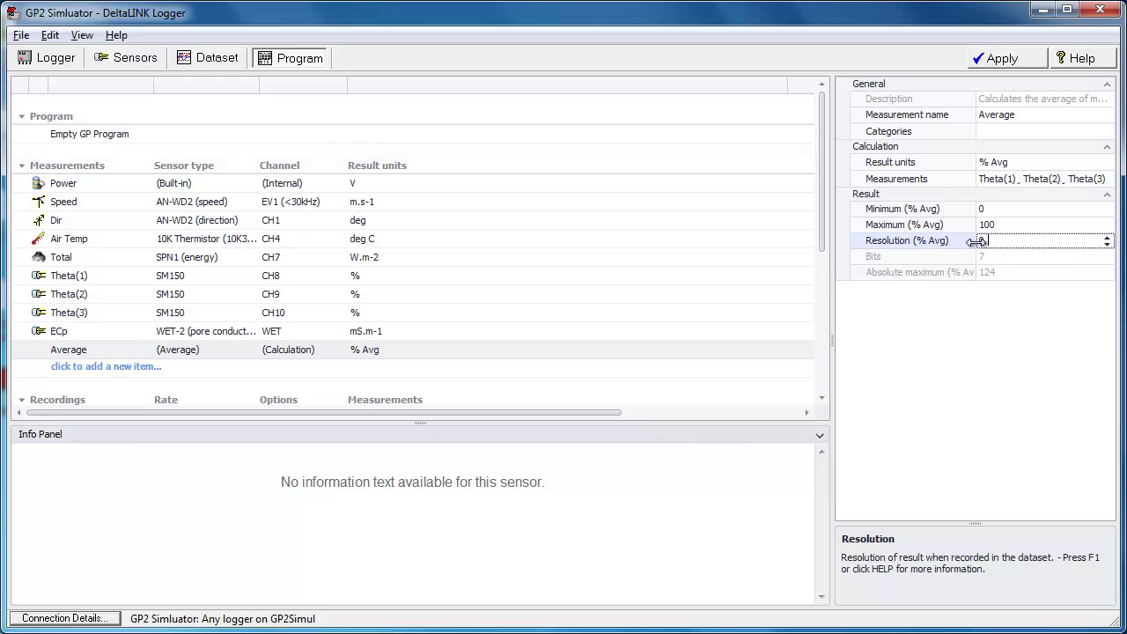
text(0.1)
key(Return)
Step: Rename the Average measurement to Average SM150 and try to apply the program to the logger
click(1040, 115)
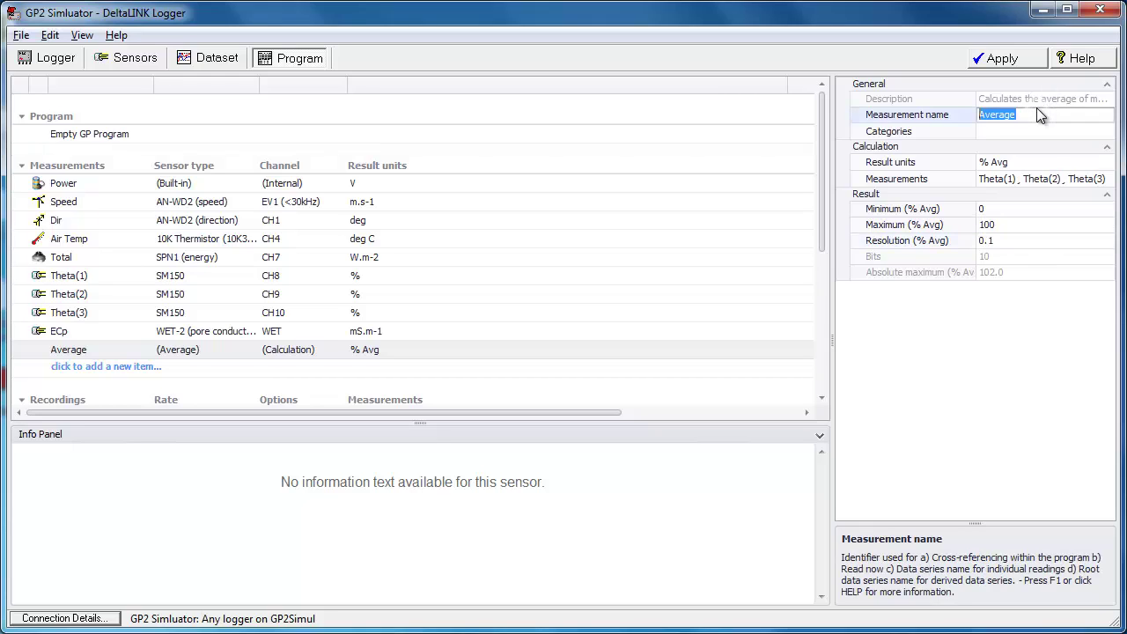
click(1038, 113)
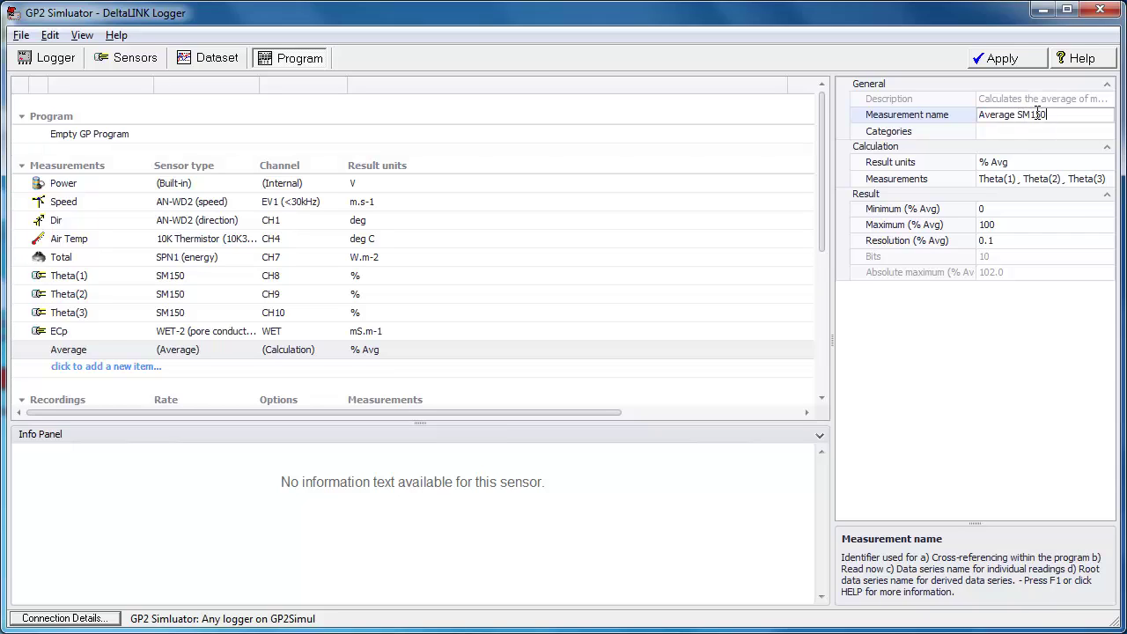
key(Return)
click(1004, 58)
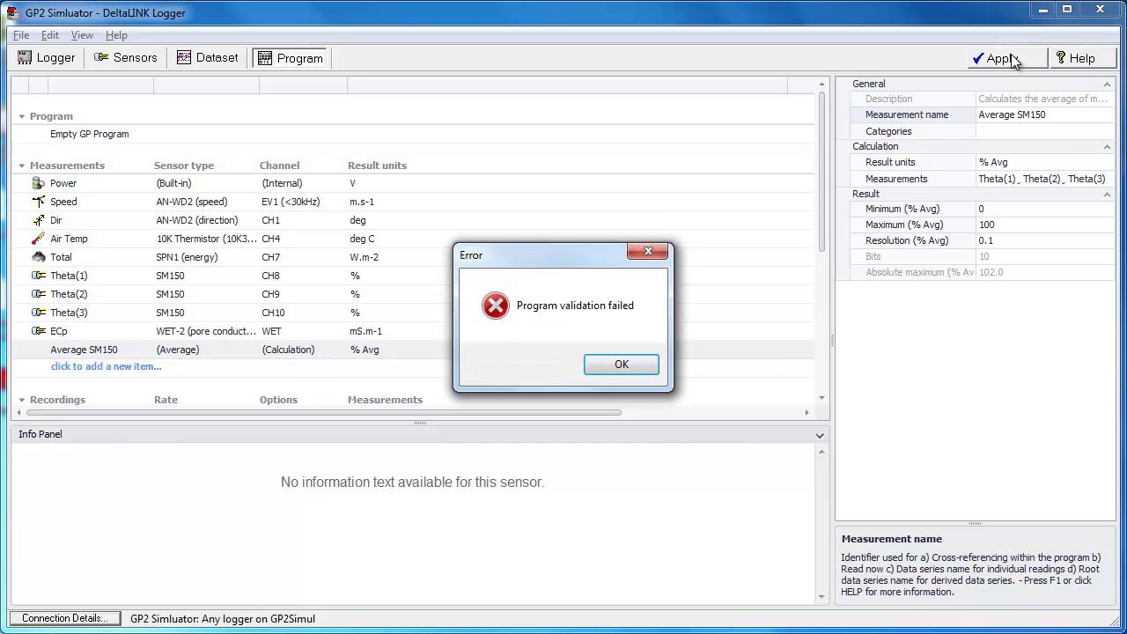
click(625, 364)
Step: Add Average SM150 to the recorded measurements of the default Individual recording and apply the program to the logger
drag(819, 227, 819, 238)
mouse_move(20, 390)
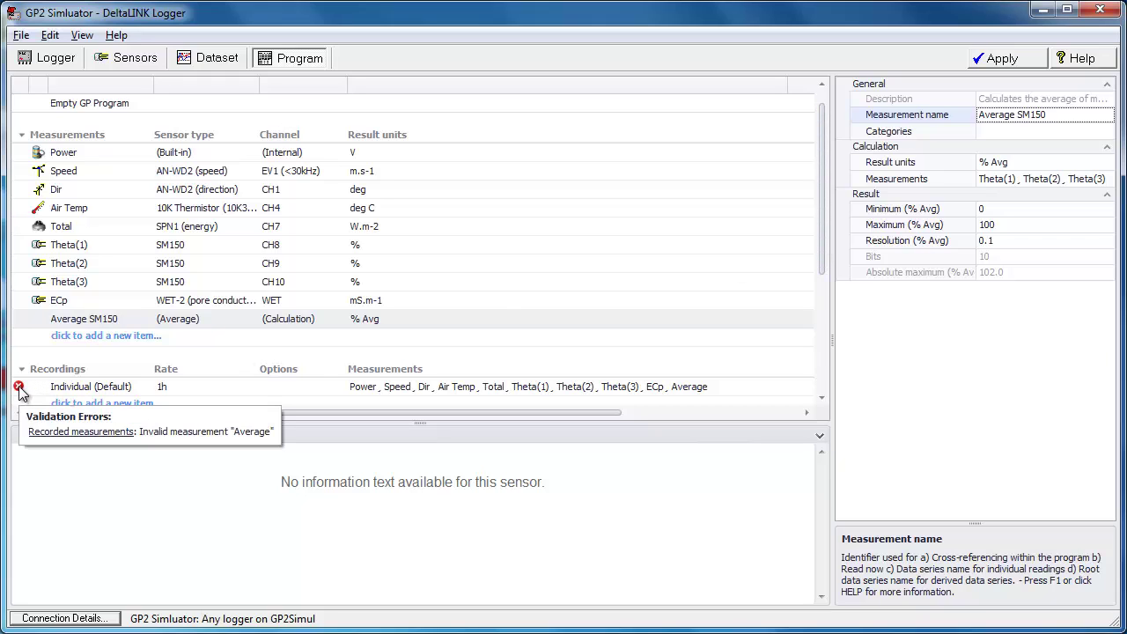
click(44, 388)
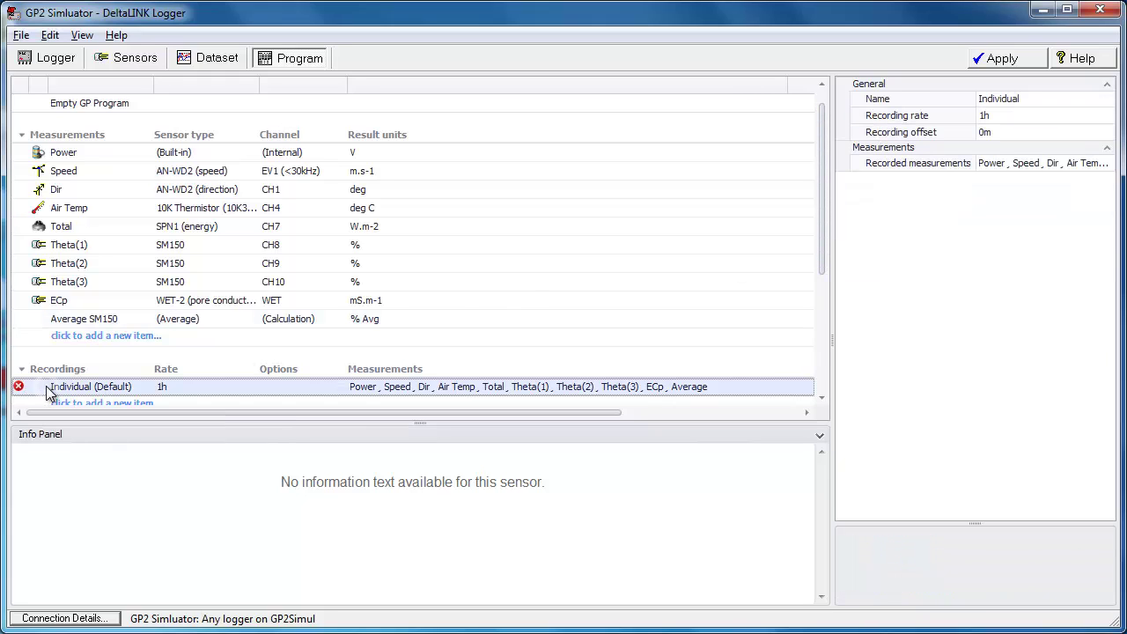
click(1057, 163)
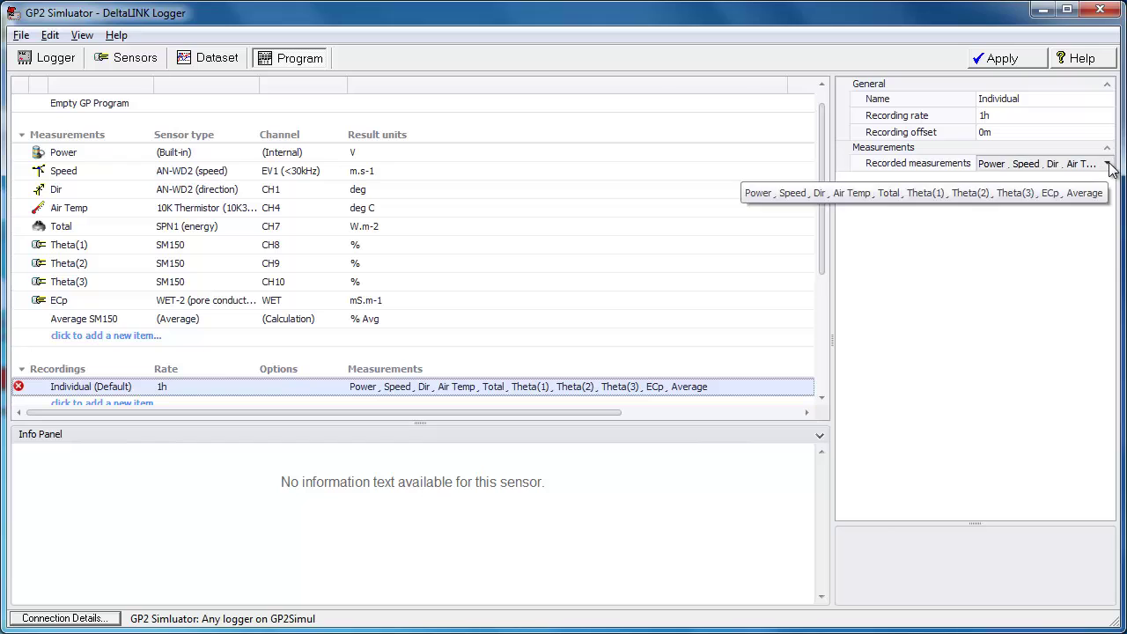
click(1107, 163)
click(1028, 330)
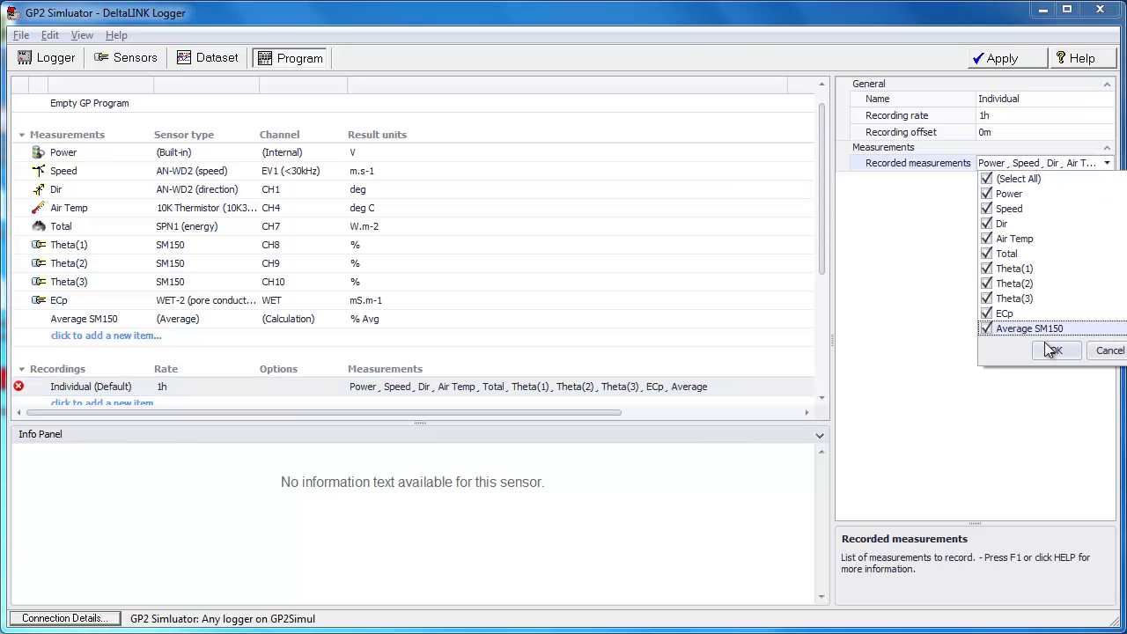
click(1050, 352)
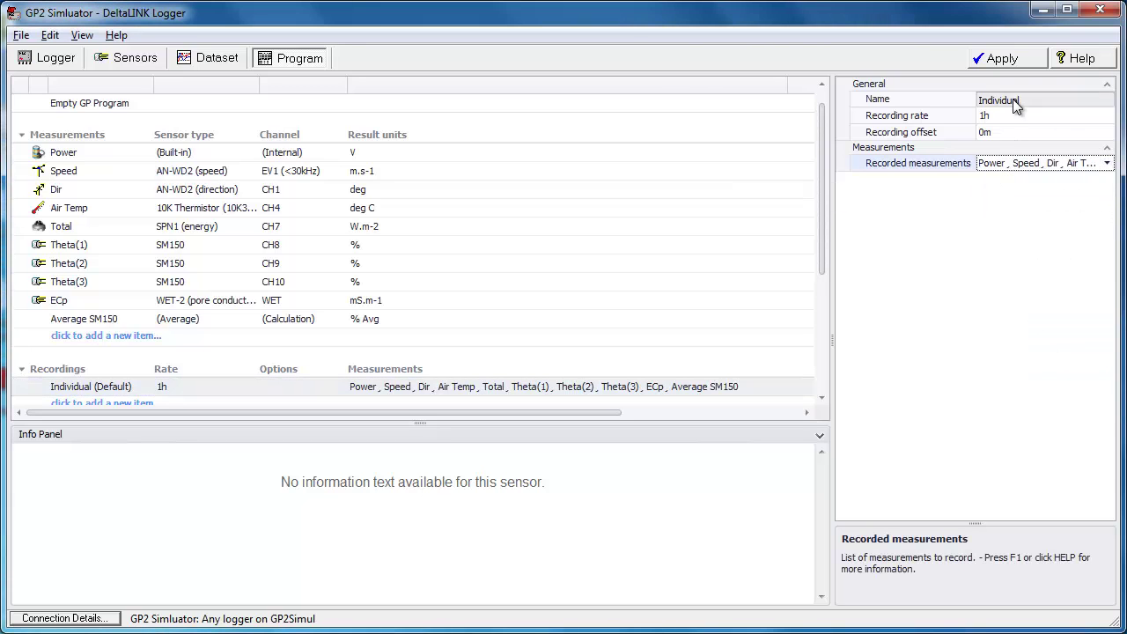
click(1009, 65)
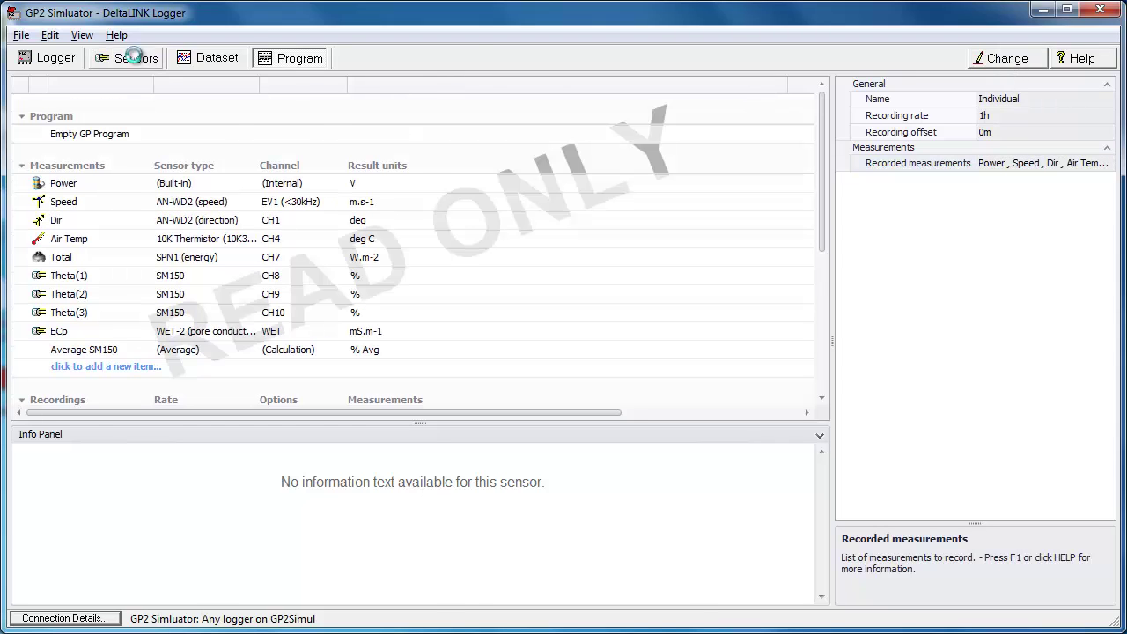
Step: Take live sensor readings that include Average SM150, stop after several samples, and return to the logger's program
click(135, 59)
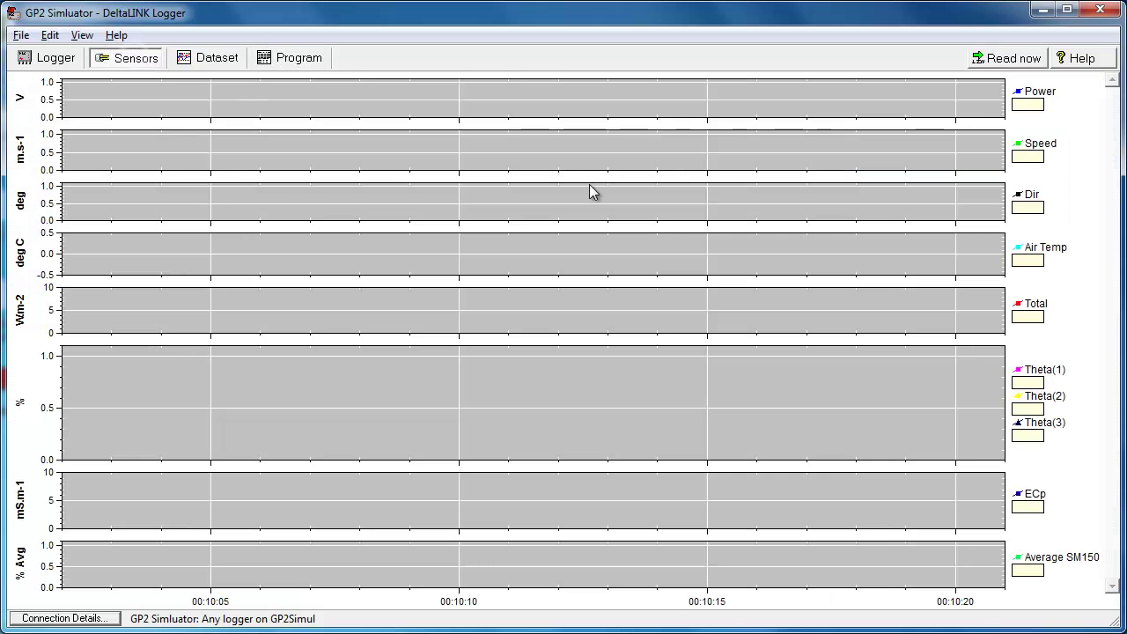
click(991, 61)
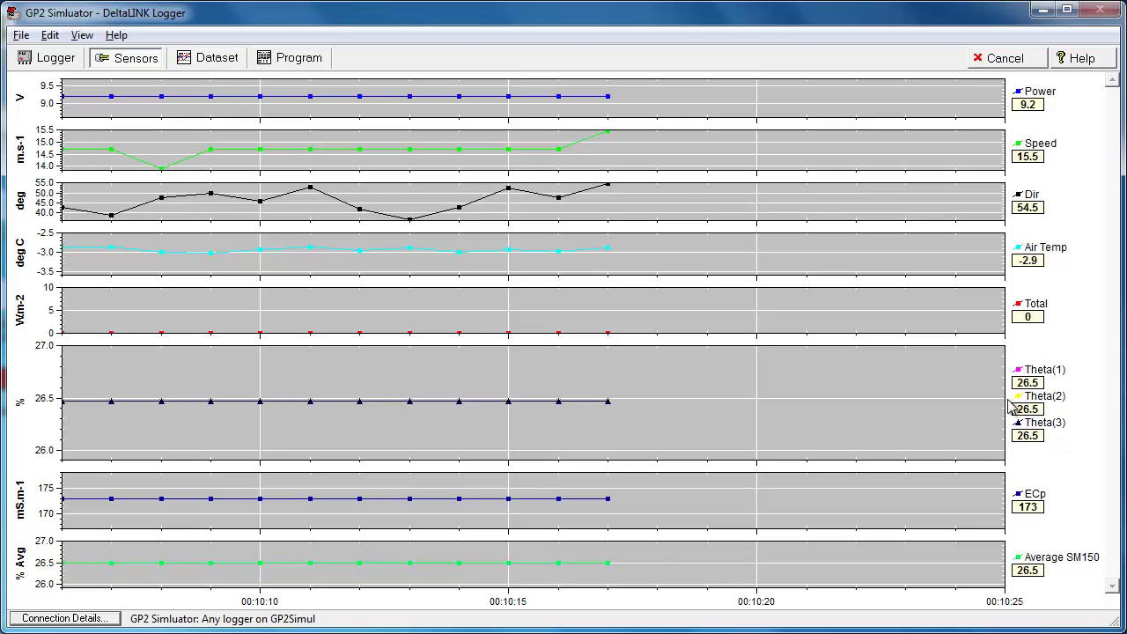
click(1006, 58)
click(313, 57)
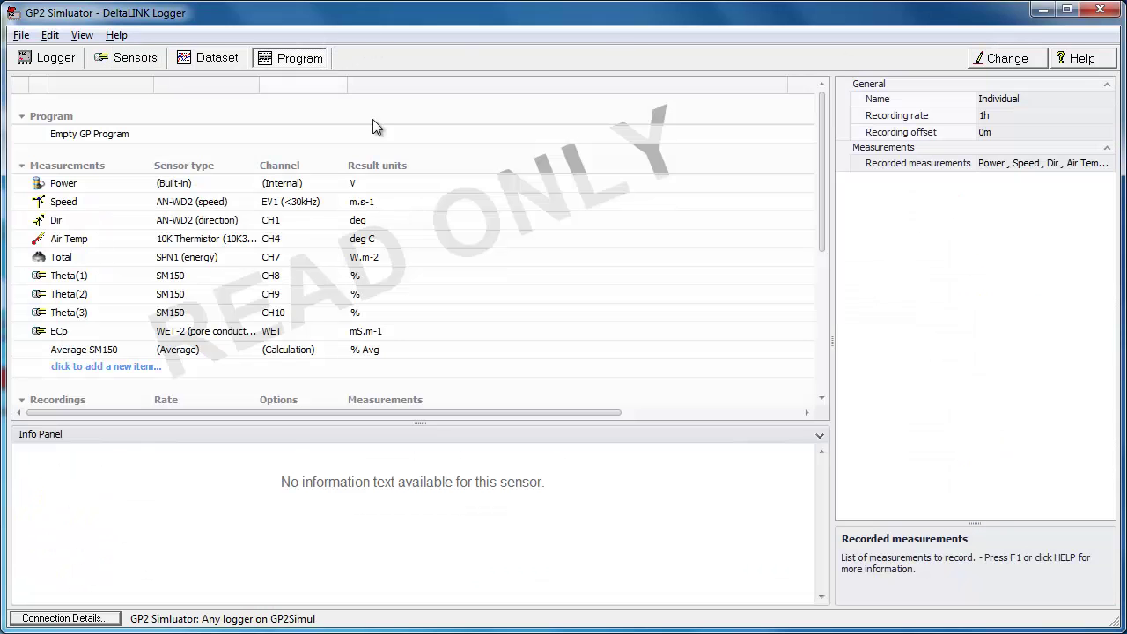